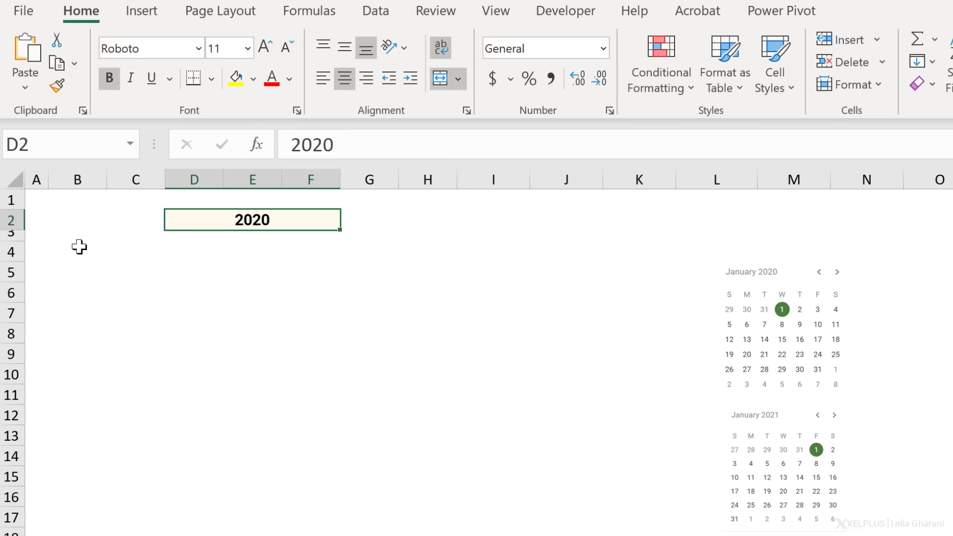
# - Enter SUN in B4 and autofill the weekday headers across to SAT in H4
pyautogui.click(79, 247)
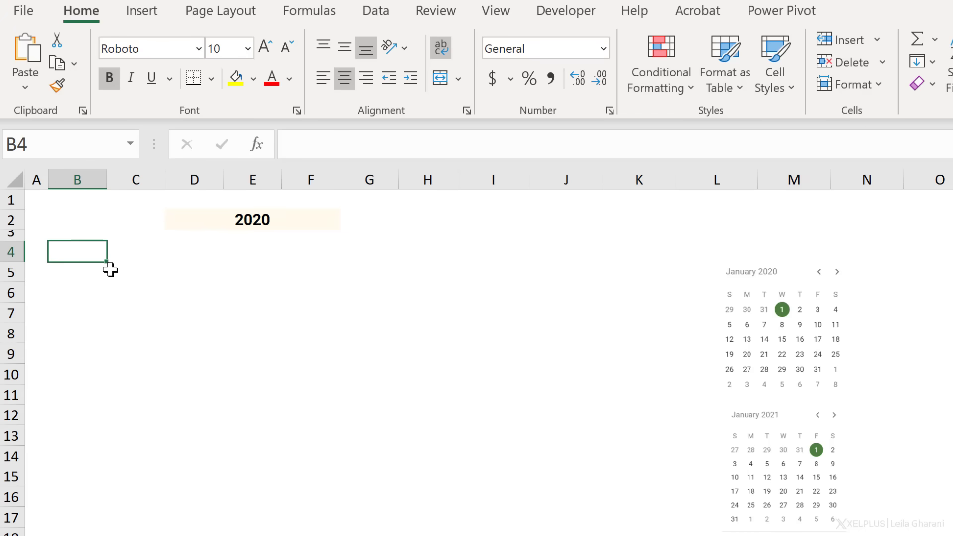
pyautogui.write('SUN')
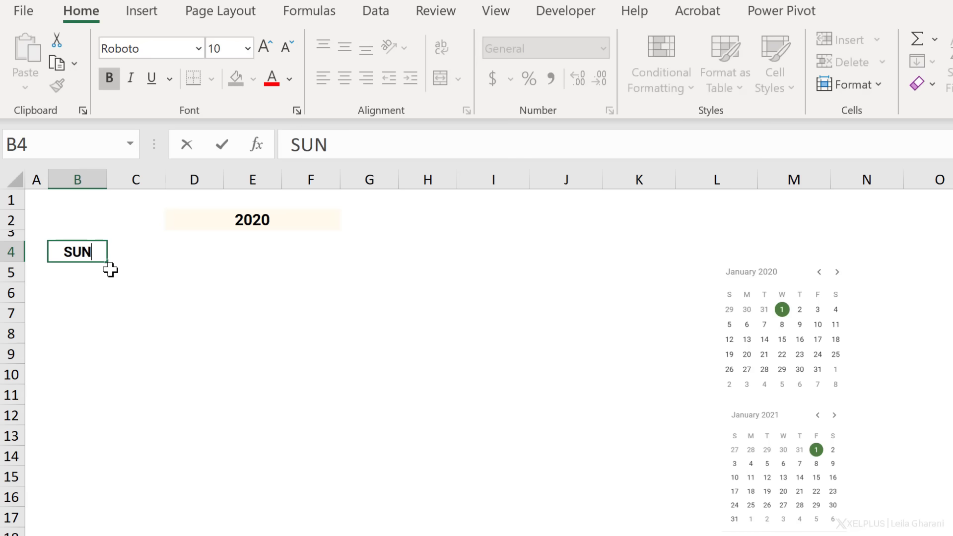
pyautogui.hotkey('ctrl', 'Return')
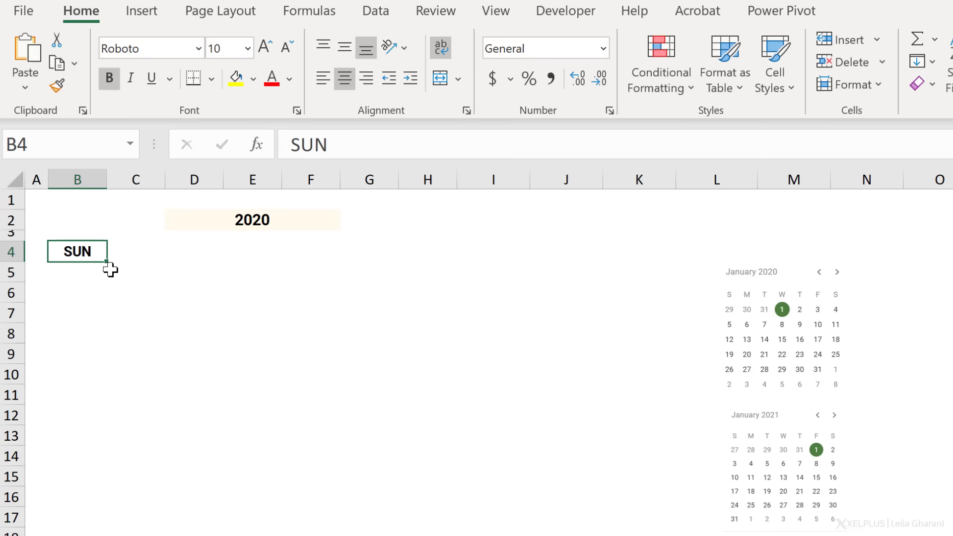
pyautogui.moveTo(107, 261); pyautogui.dragTo(438, 255)
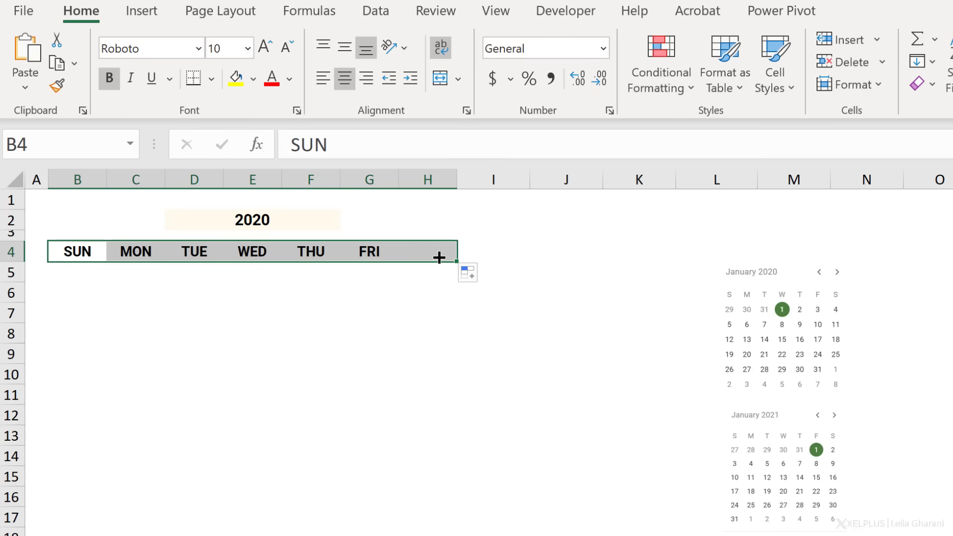
# - Enter =SEQUENCE(53,7,1,1) in B5 to spill a 53-row by 7-column number grid under the weekday headers
pyautogui.click(78, 277)
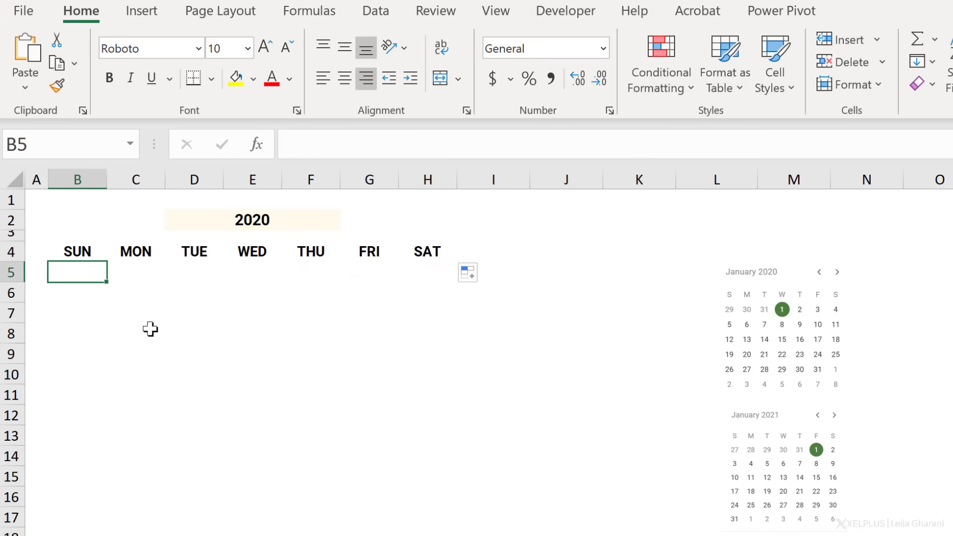
pyautogui.write('=seq')
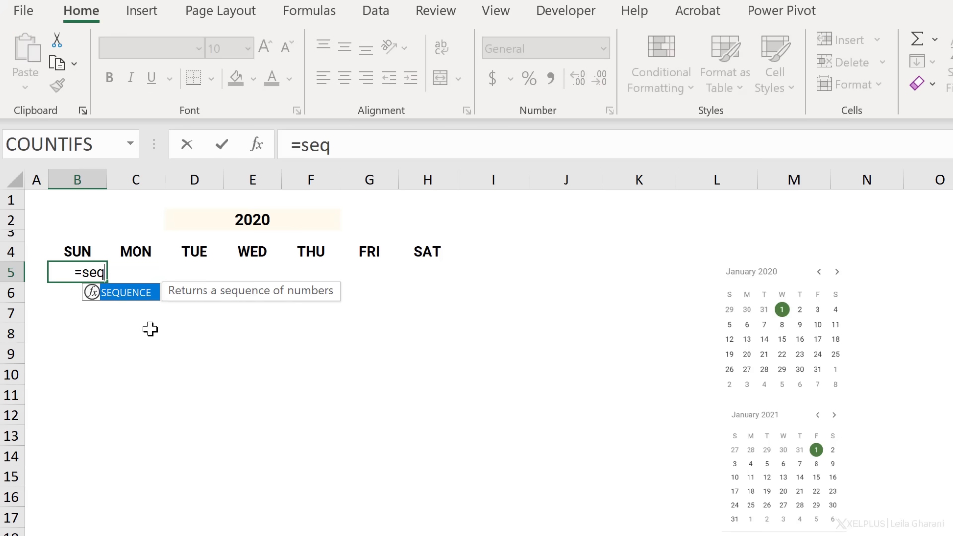
pyautogui.press('Tab')
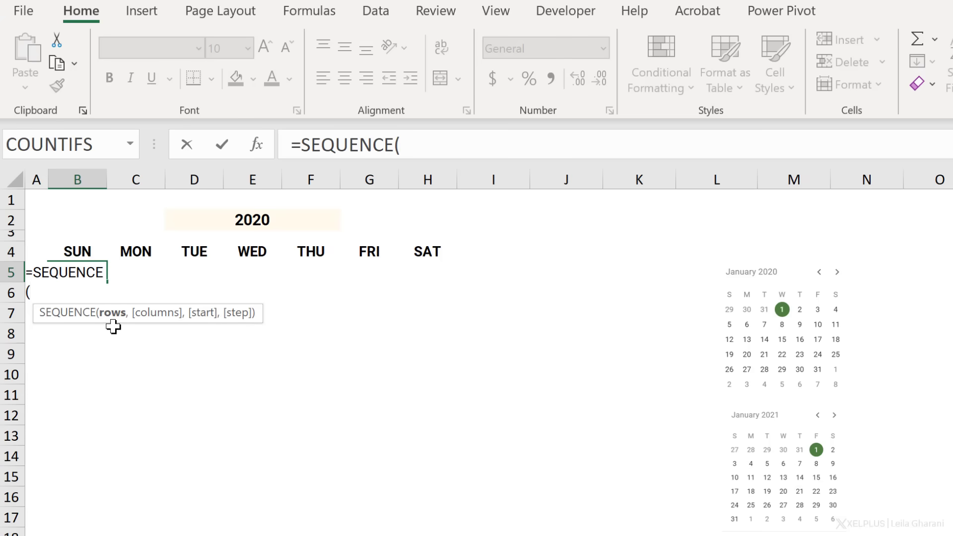
pyautogui.write('53,')
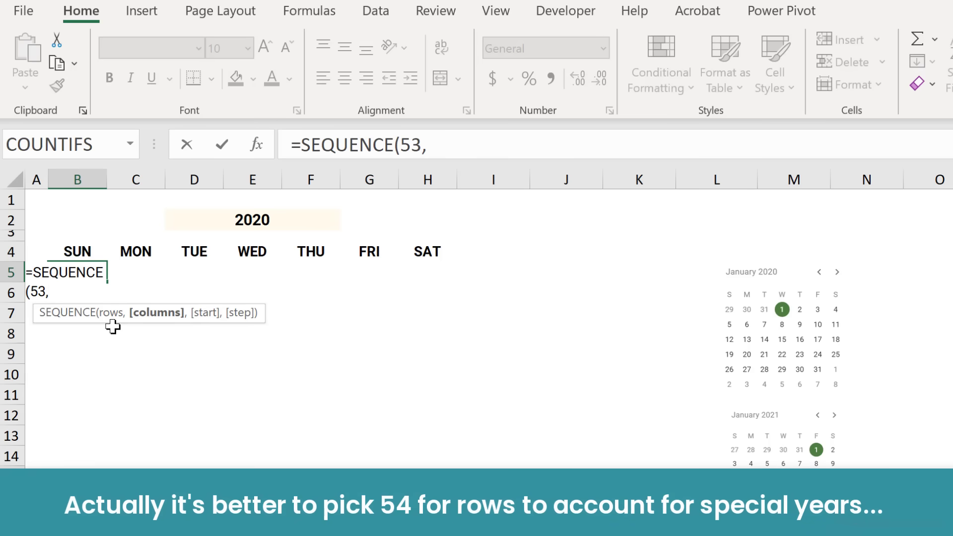
pyautogui.write('7,')
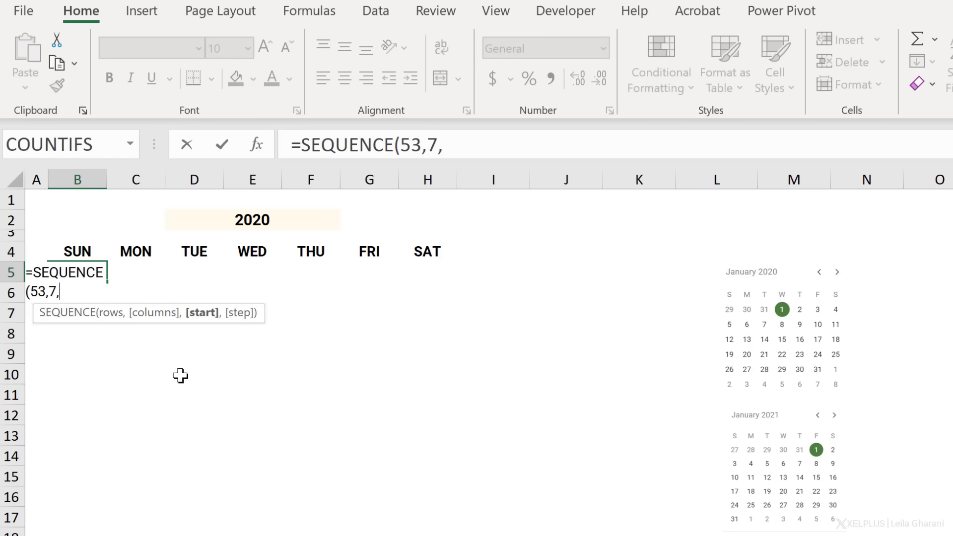
pyautogui.write('1,')
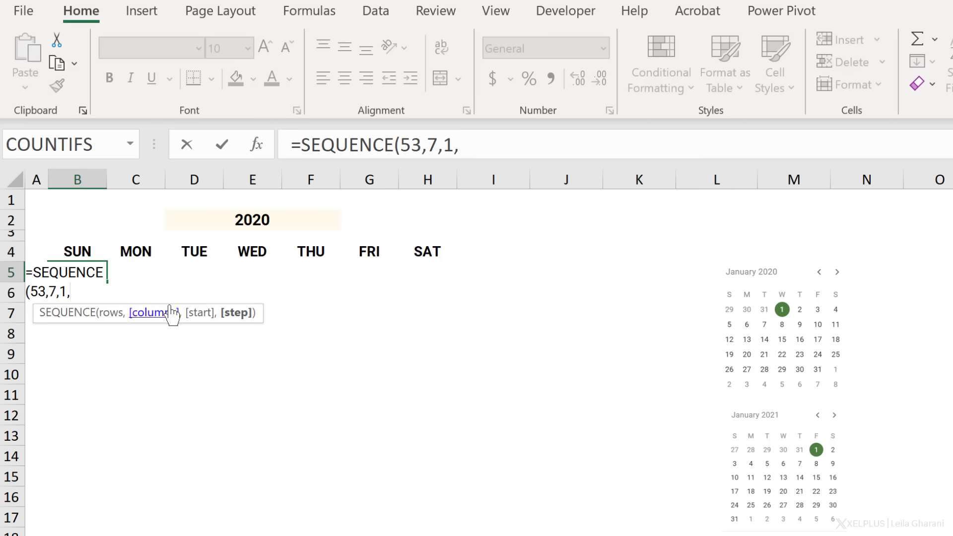
pyautogui.write('1')
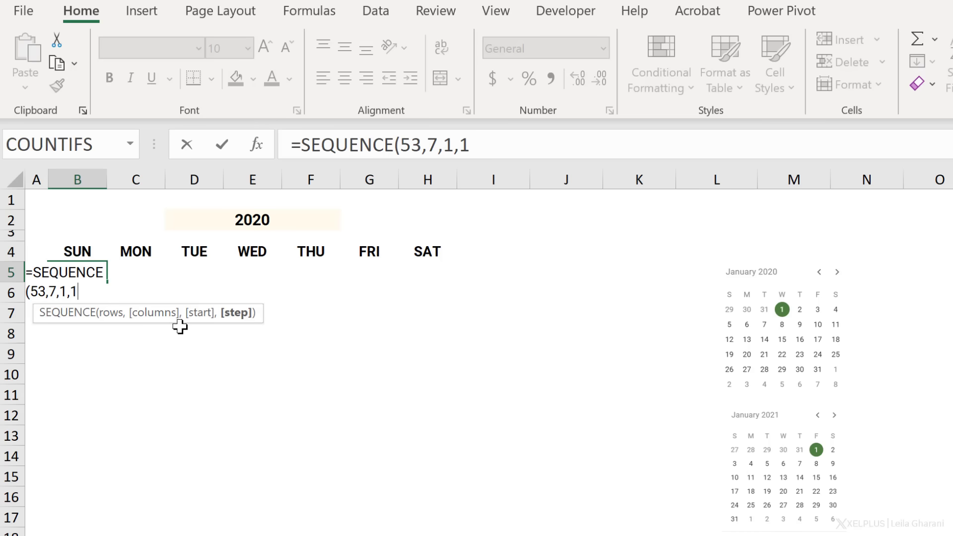
pyautogui.write(')')
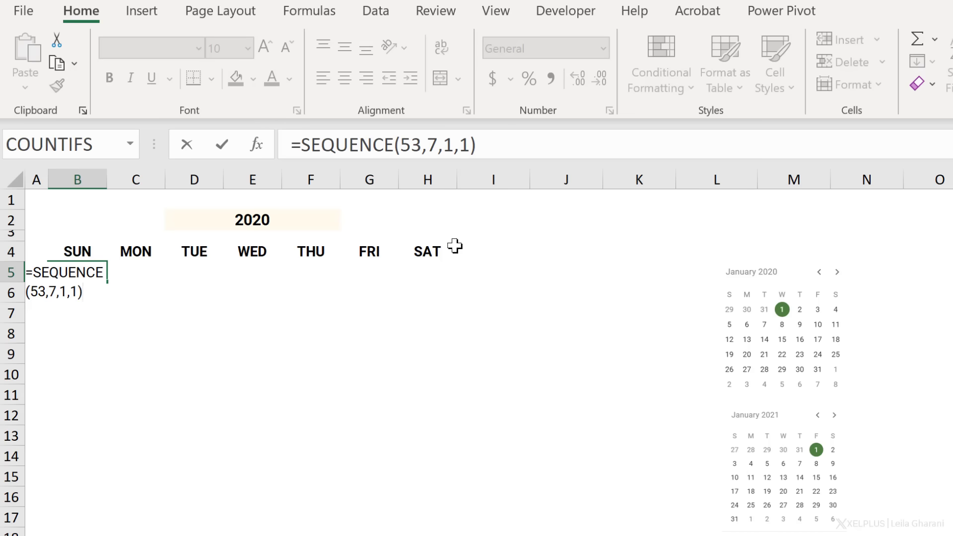
pyautogui.press('Return')
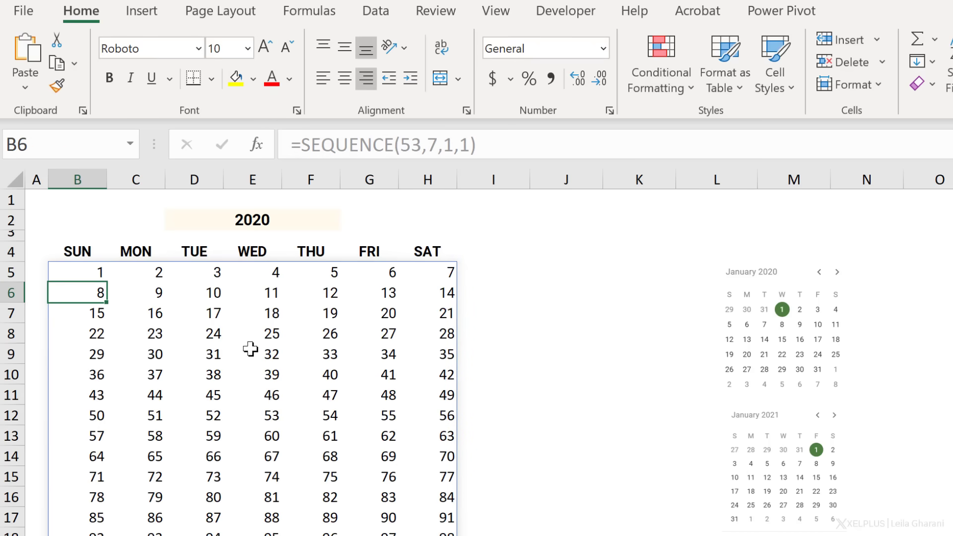
# - Examine the last row of the spilled number grid and return to its first cell, B5
pyautogui.hotkey('ctrl', 'Down')
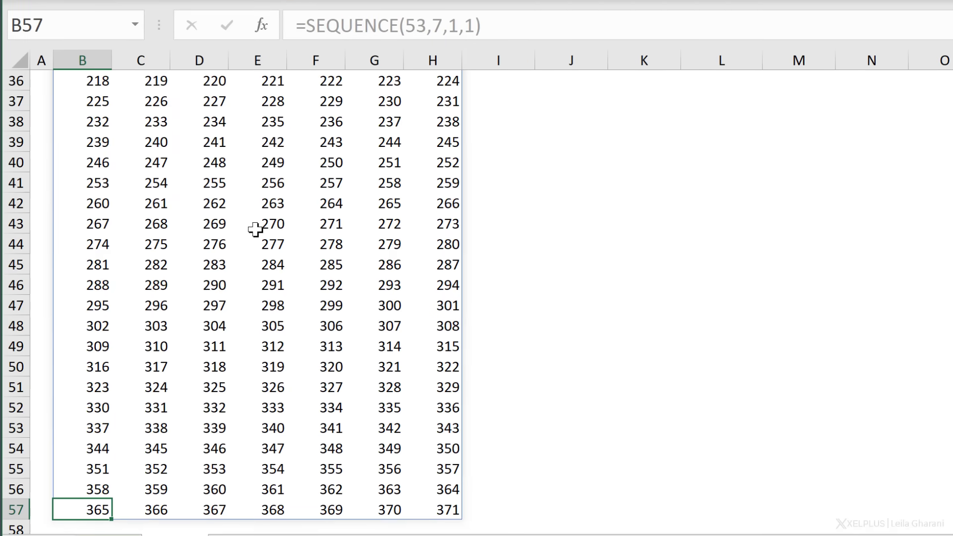
pyautogui.hotkey('ctrl', 'Up')
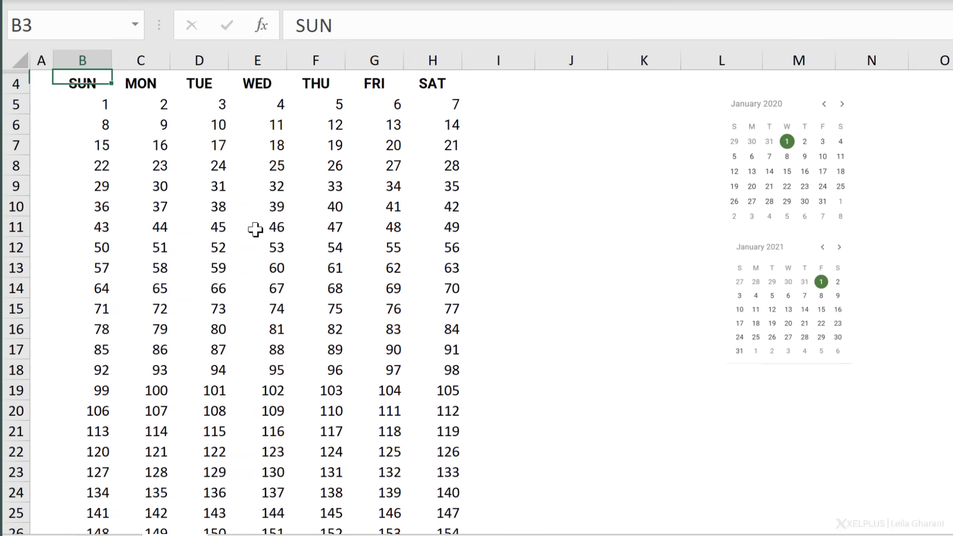
pyautogui.press('Up')
pyautogui.press('Up')
pyautogui.press('Up')
pyautogui.press('Down')
pyautogui.press('Down')
pyautogui.press('Down')
pyautogui.press('Down')
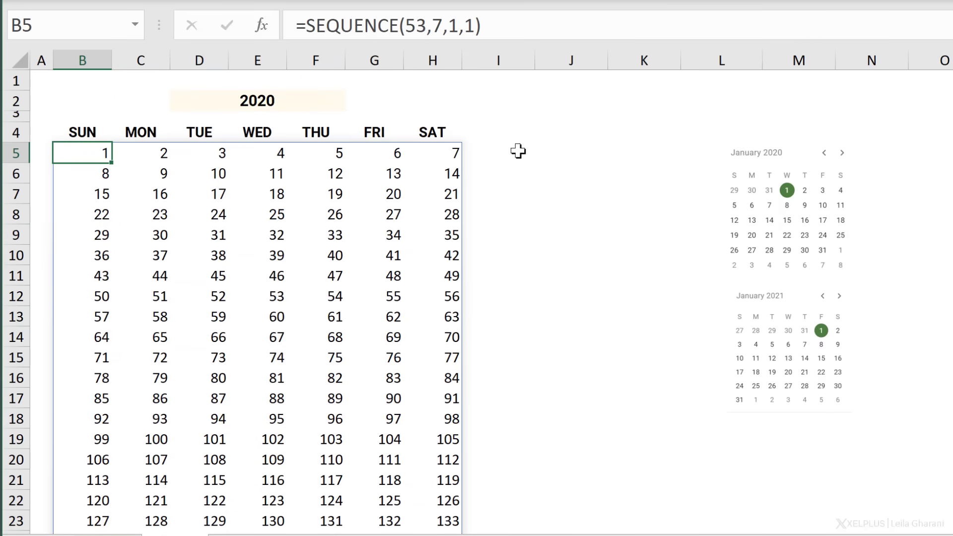
# - Replace the start argument of the SEQUENCE formula in B5 with DATE(D2,1,1), referencing the year cell
pyautogui.doubleClick(453, 27)
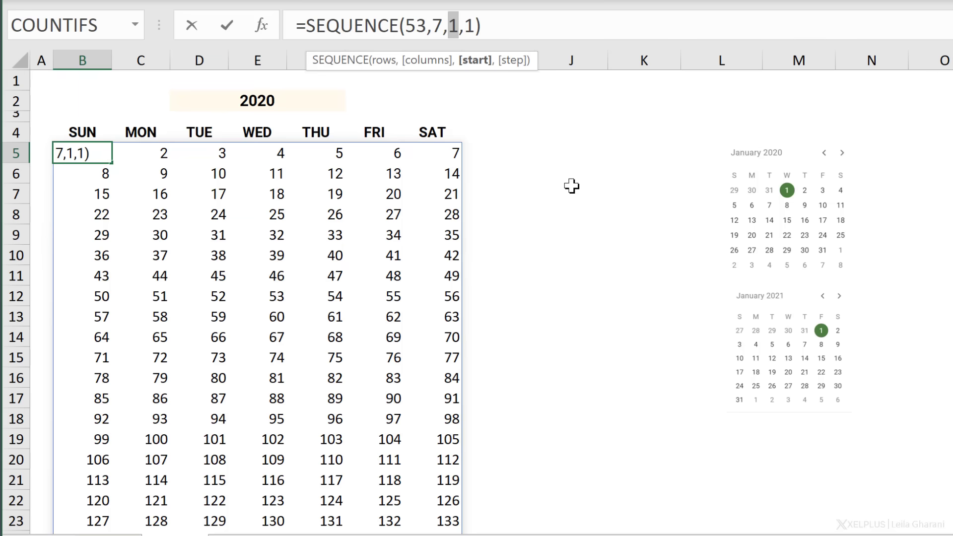
pyautogui.write('date(')
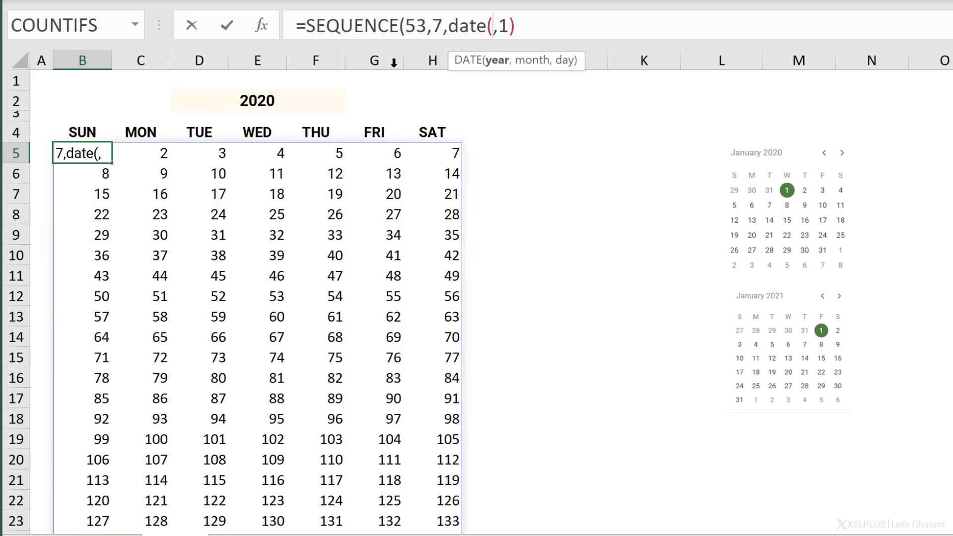
pyautogui.click(281, 101)
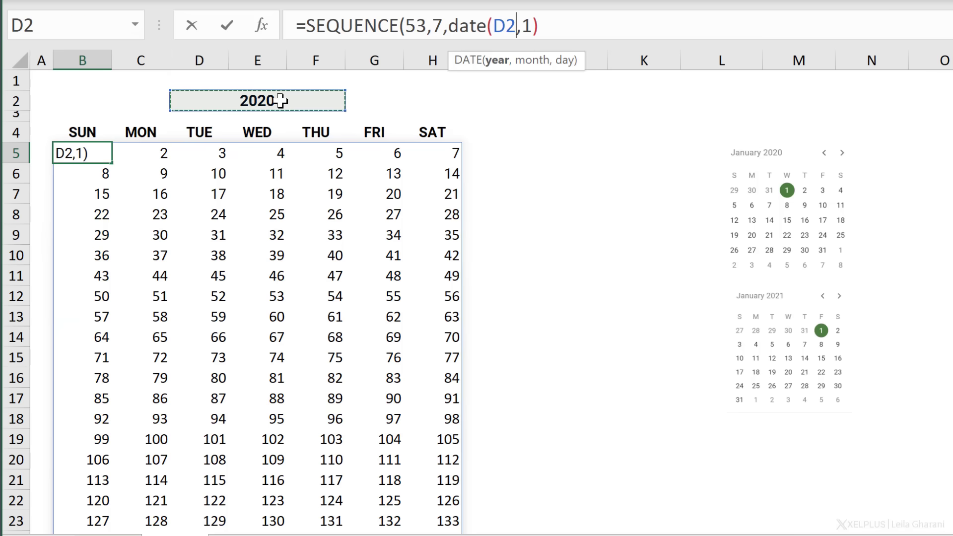
pyautogui.write(',1,1,1')
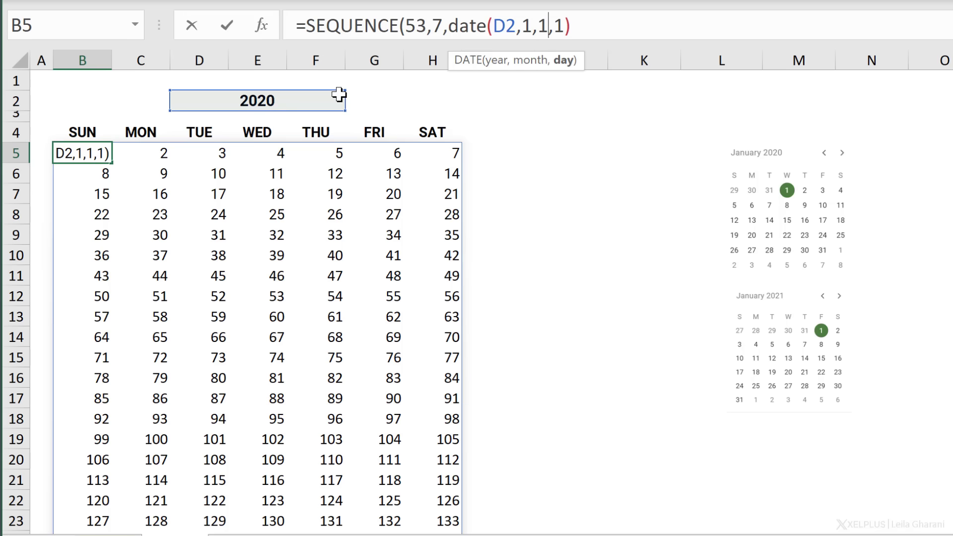
pyautogui.write(')')
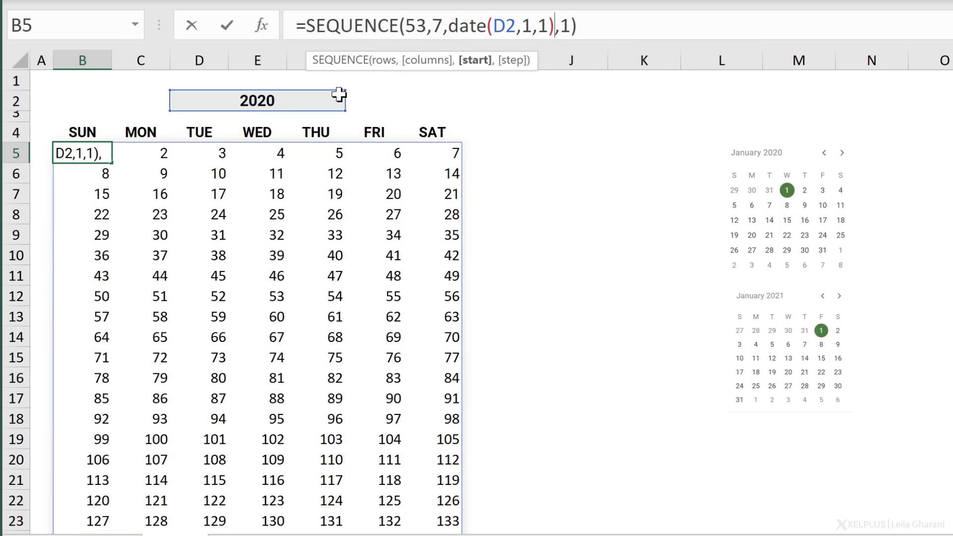
pyautogui.press('Return')
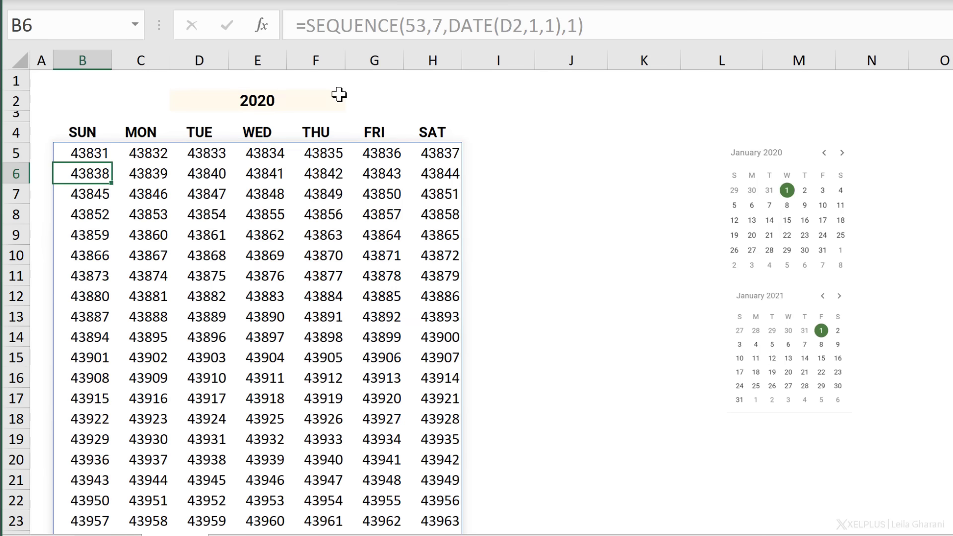
# - Format B5 as Short Date and widen column B to fit the full date
pyautogui.press('Up')
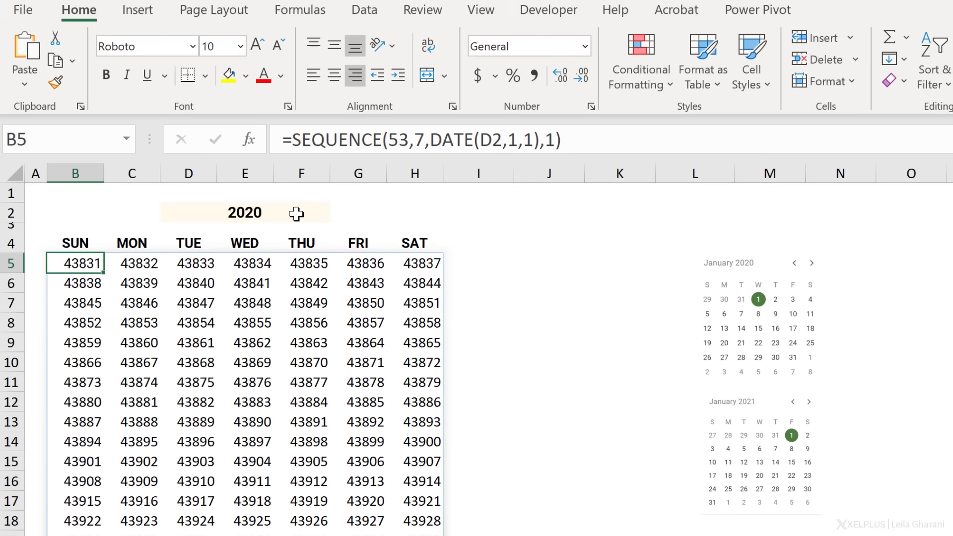
pyautogui.click(585, 46)
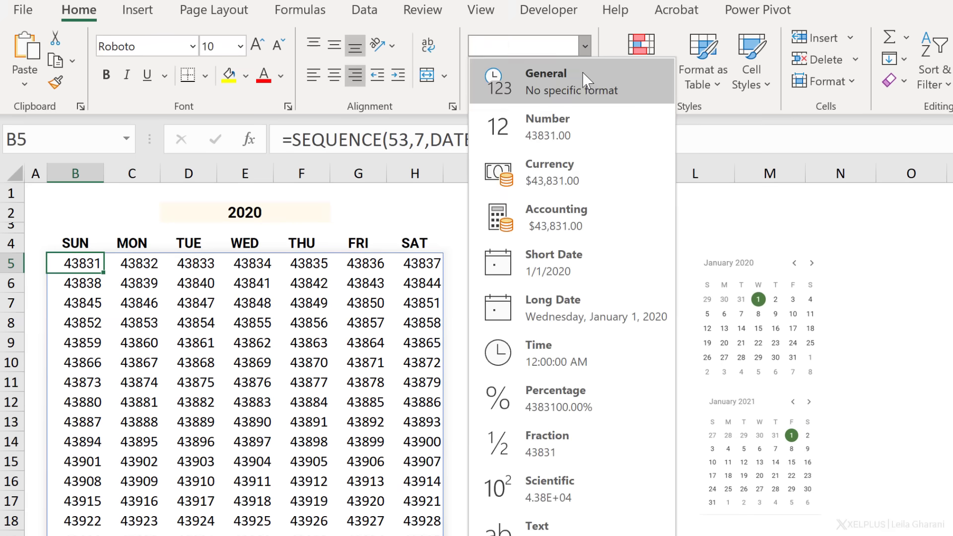
pyautogui.click(570, 264)
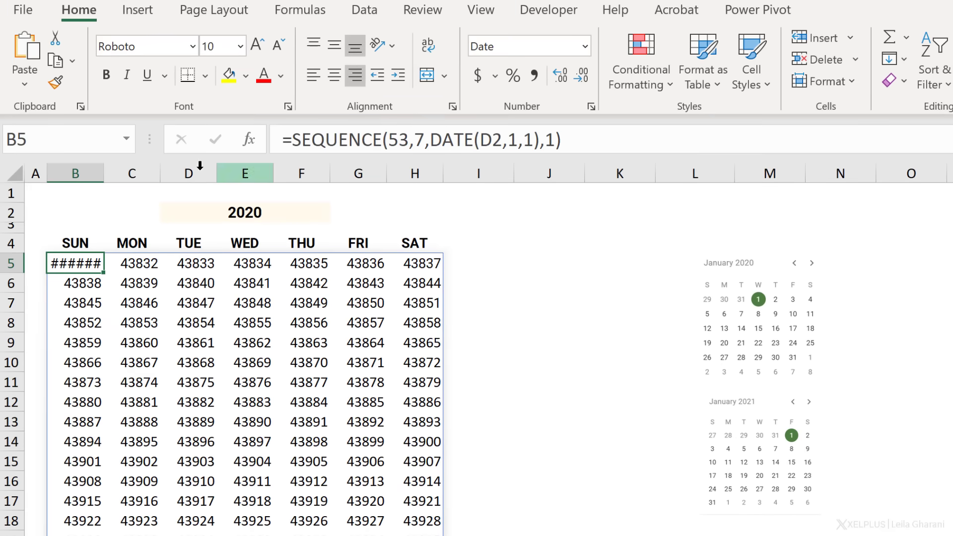
pyautogui.moveTo(103, 178); pyautogui.dragTo(127, 183)
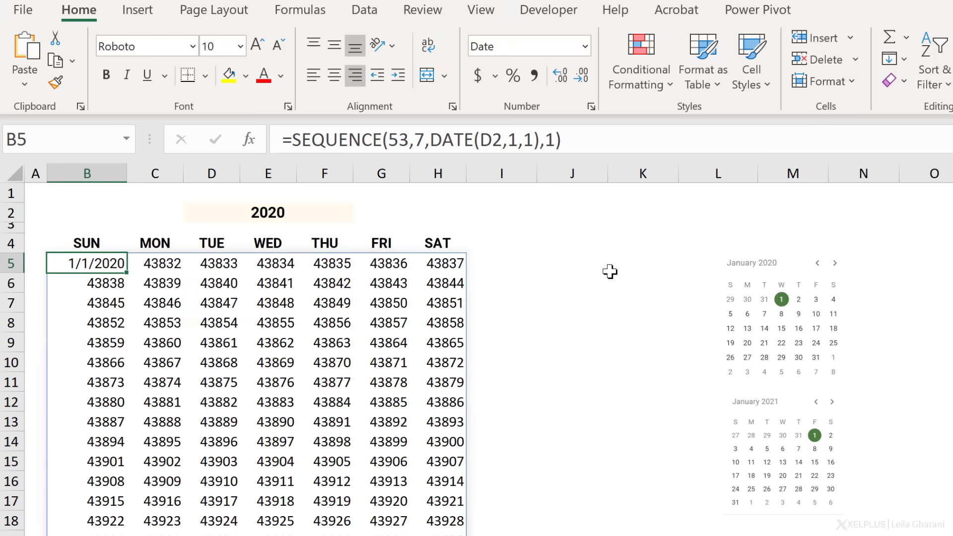
# - Enter =DATE(D2,1,1) in helper cell J2 to calculate the first day of the selected year
pyautogui.click(523, 266)
pyautogui.click(559, 268)
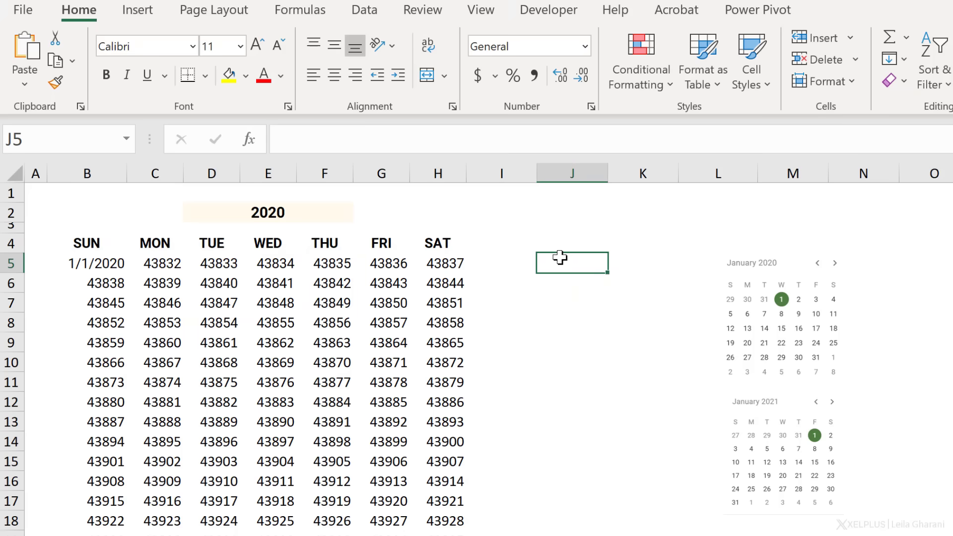
pyautogui.click(553, 241)
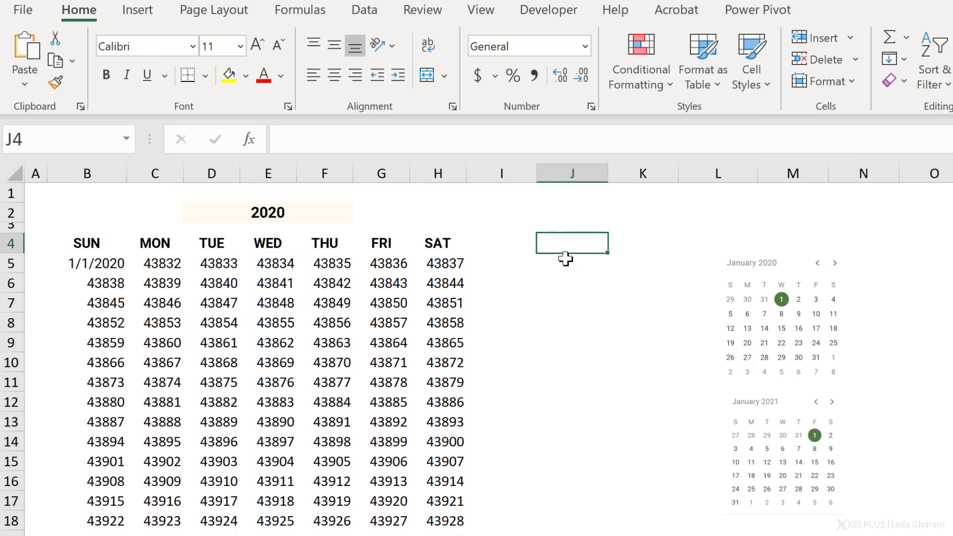
pyautogui.press('Up')
pyautogui.press('Up')
pyautogui.write('=date(')
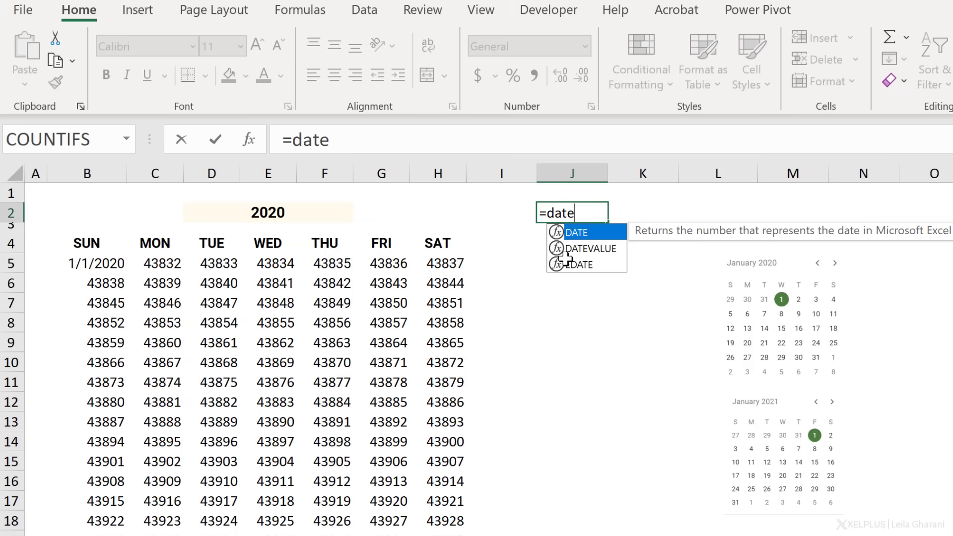
pyautogui.click(238, 215)
pyautogui.write(',1,1)')
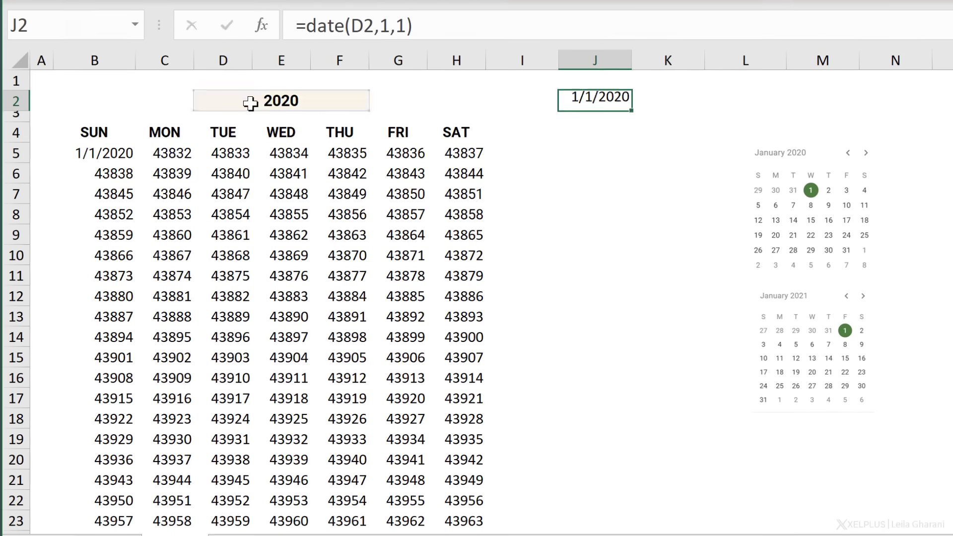
pyautogui.press('Tab')
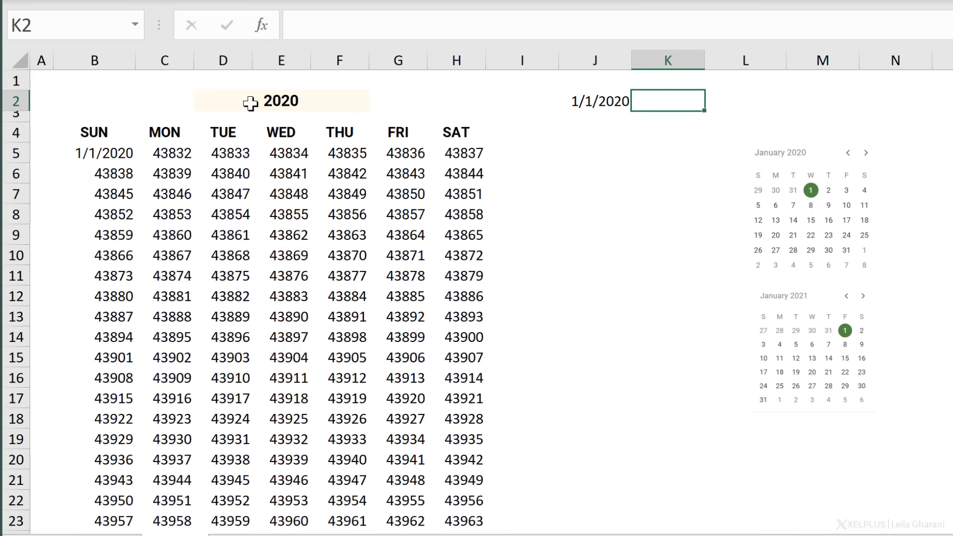
# - Enter =WEEKDAY(J2) in K2 to calculate the weekday number of the date in J2
pyautogui.write('=wee')
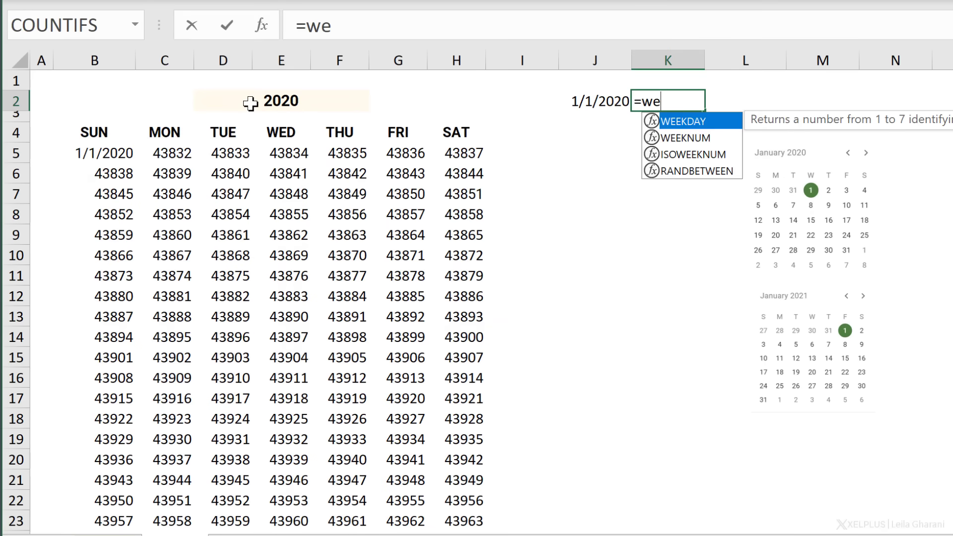
pyautogui.press('Tab')
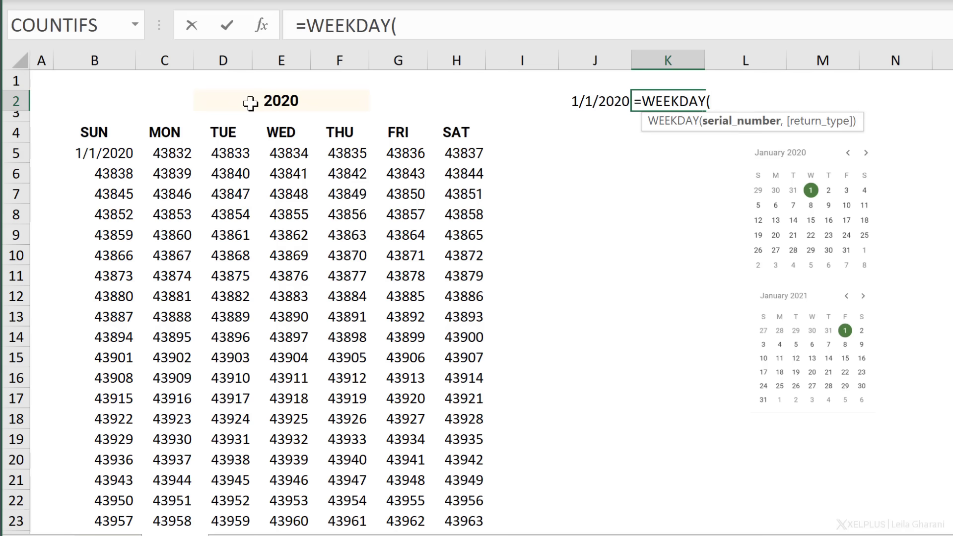
pyautogui.press('Left')
pyautogui.write(')')
pyautogui.press('Return')
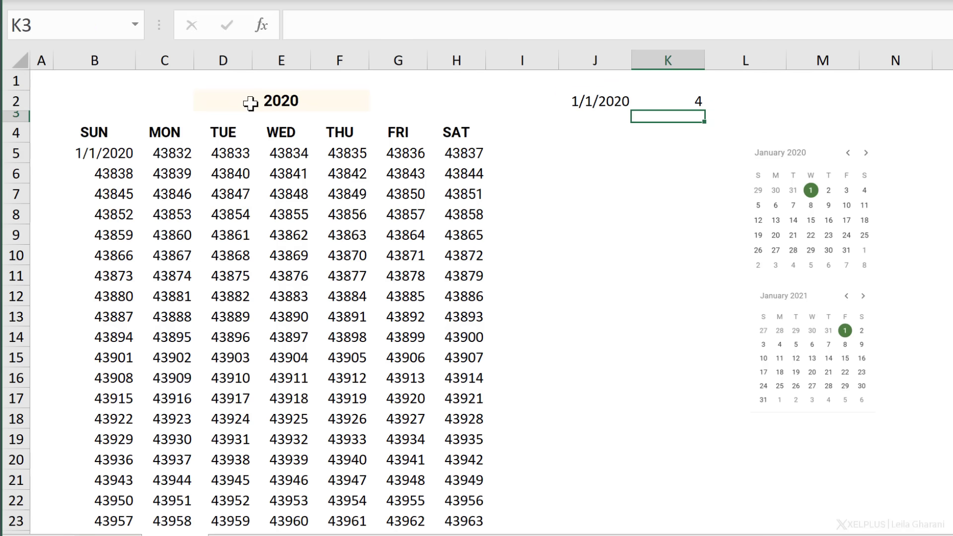
pyautogui.press('Up')
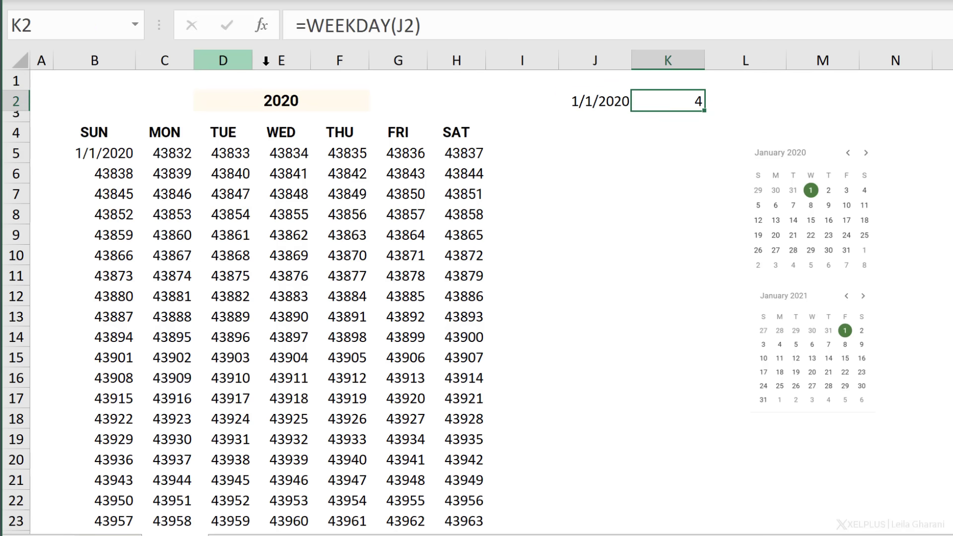
# - Review the return type options of the WEEKDAY function in K2, keeping the formula as =WEEKDAY(J2)
pyautogui.click(416, 26)
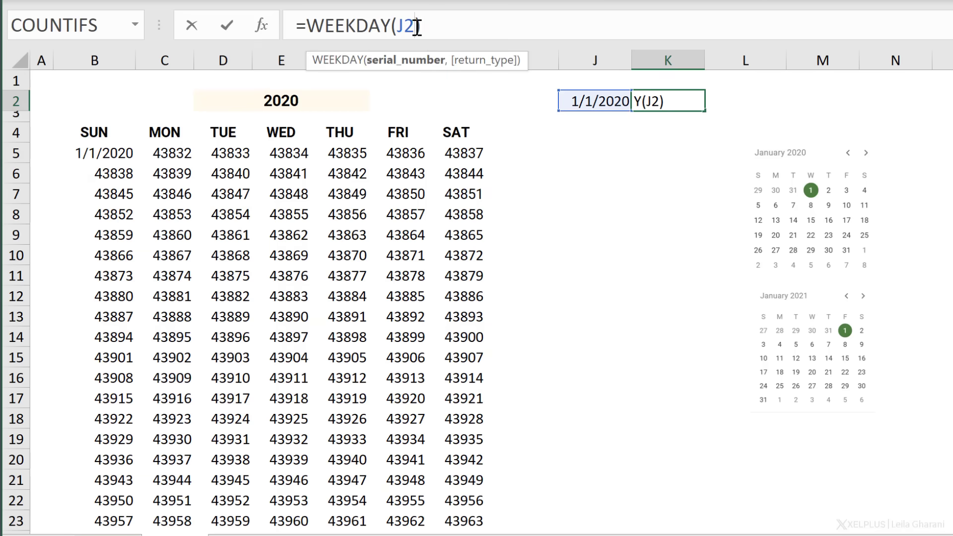
pyautogui.write(',')
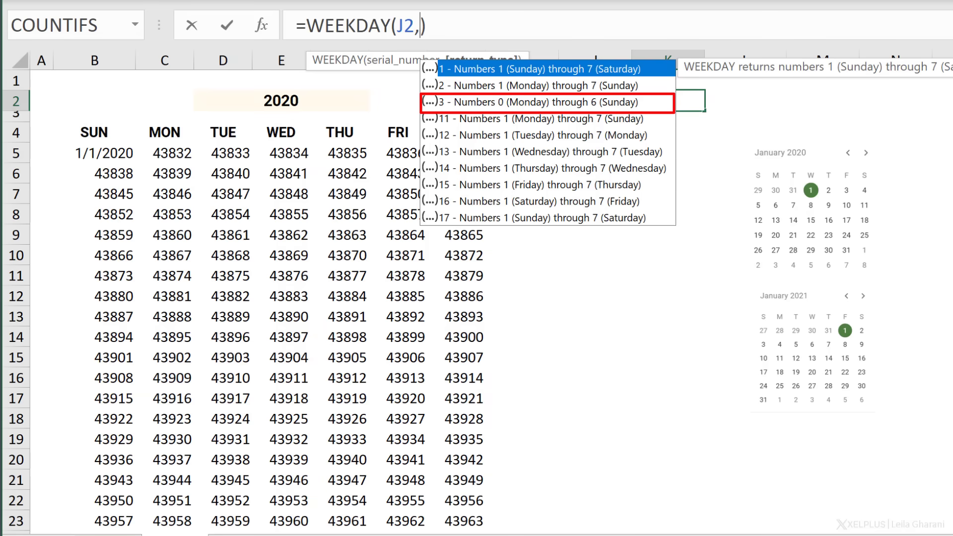
pyautogui.press('BackSpace')
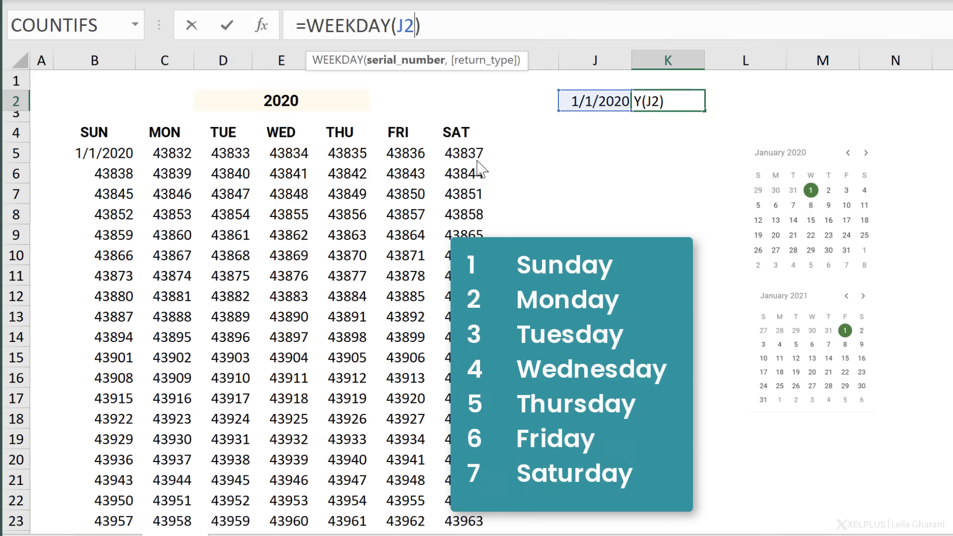
pyautogui.press('Return')
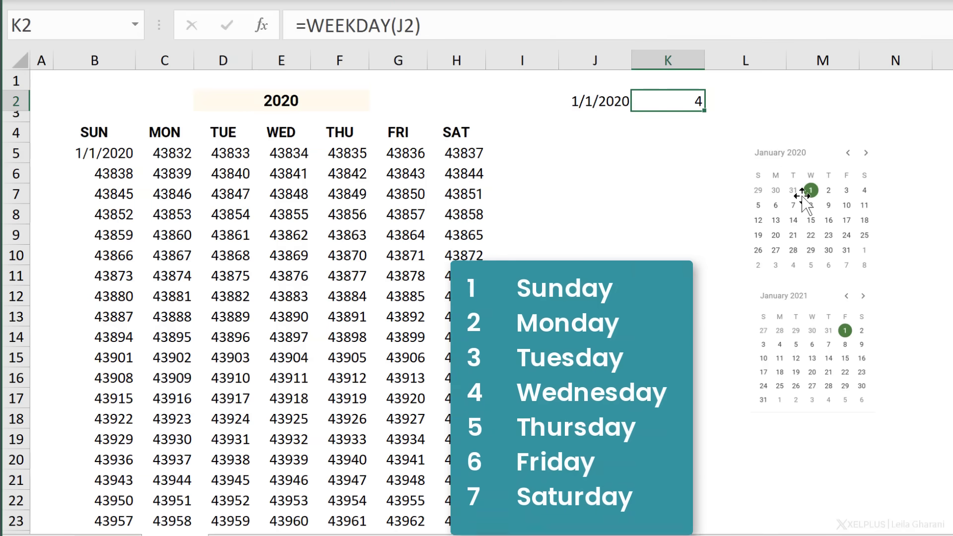
# - Enter =J2-K2 in helper cell L2 to subtract the weekday number from the first day of the year
pyautogui.click(742, 98)
pyautogui.write('=')
pyautogui.press('Left')
pyautogui.press('Left')
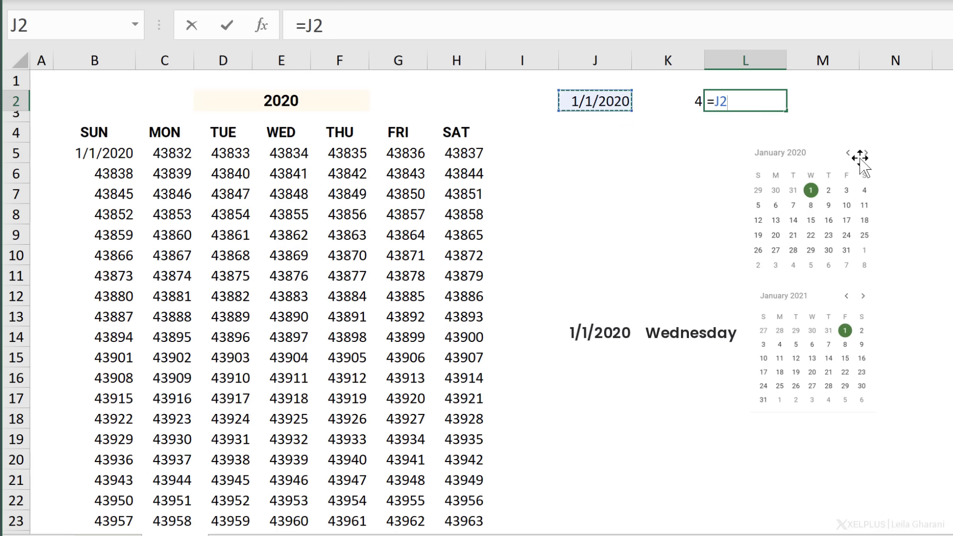
pyautogui.write('-')
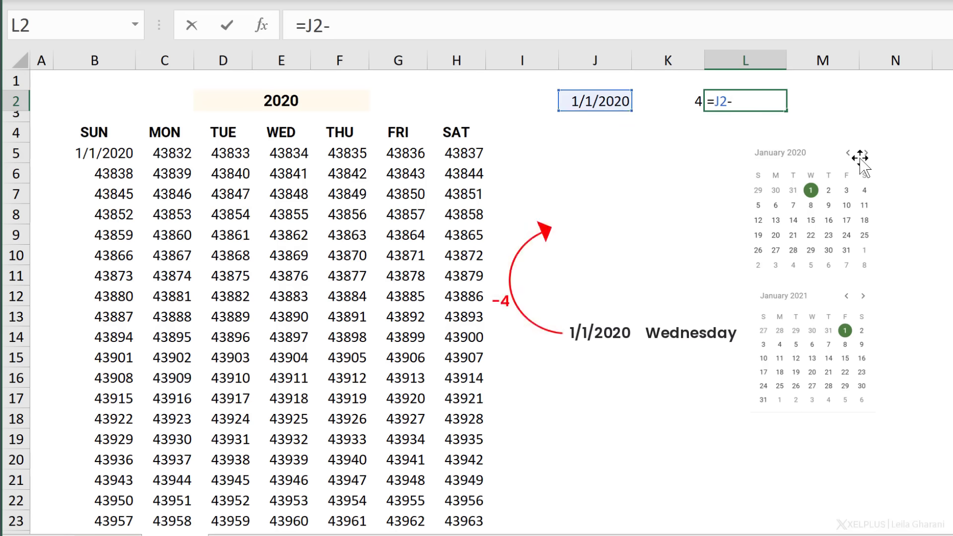
pyautogui.click(684, 101)
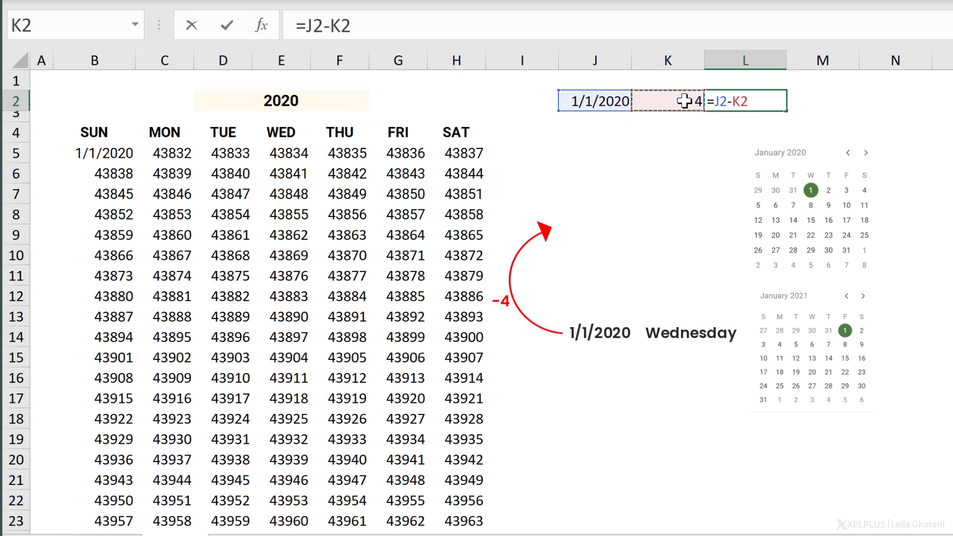
pyautogui.press('Return')
pyautogui.press('Up')
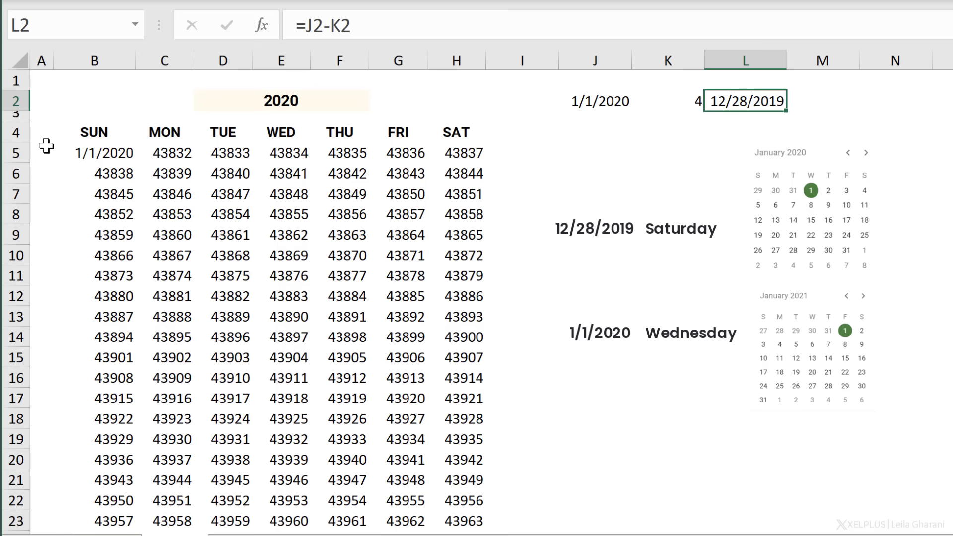
# - Add +1 to the end of the L2 formula so it calculates the Sunday of that week
pyautogui.click(380, 33)
pyautogui.write('+1')
pyautogui.press('Return')
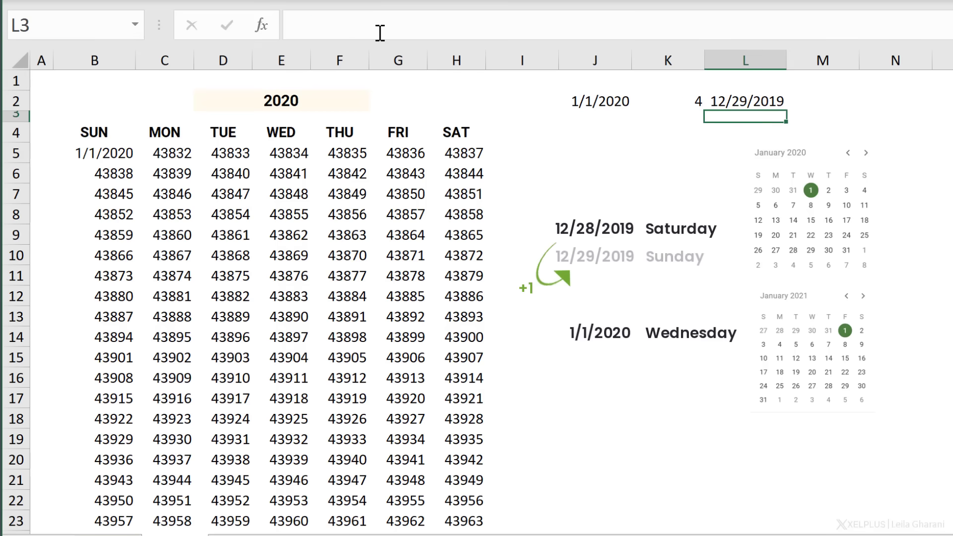
pyautogui.press('Up')
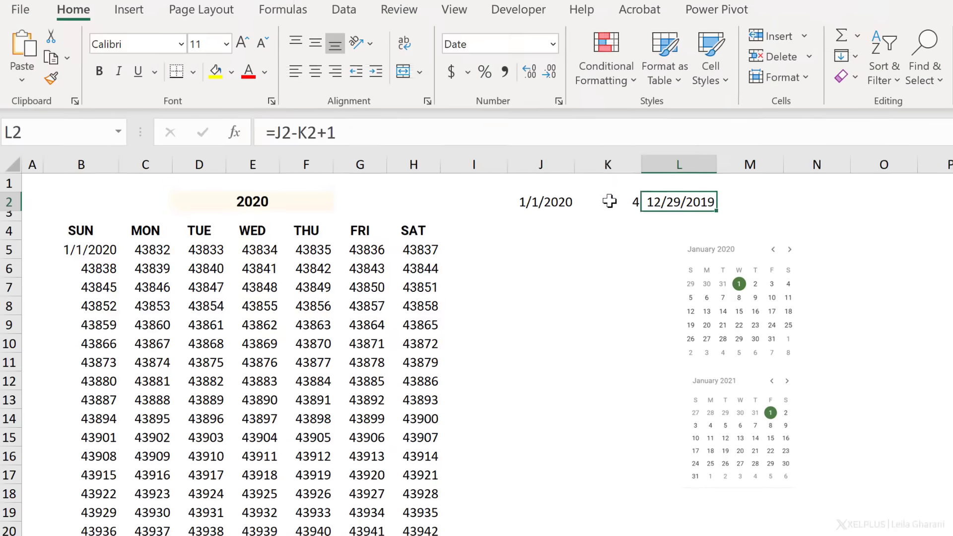
# - Replace the K2 reference in the L2 formula with the WEEKDAY(J2) expression copied from K2
pyautogui.click(609, 201)
pyautogui.moveTo(380, 132); pyautogui.dragTo(280, 128)
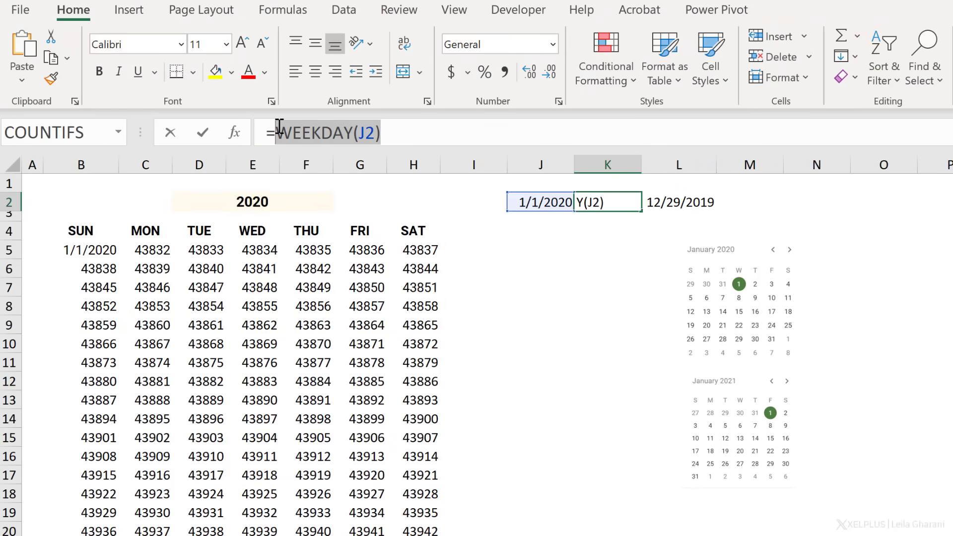
pyautogui.hotkey('ctrl', 'c')
pyautogui.press('Return')
pyautogui.click(674, 204)
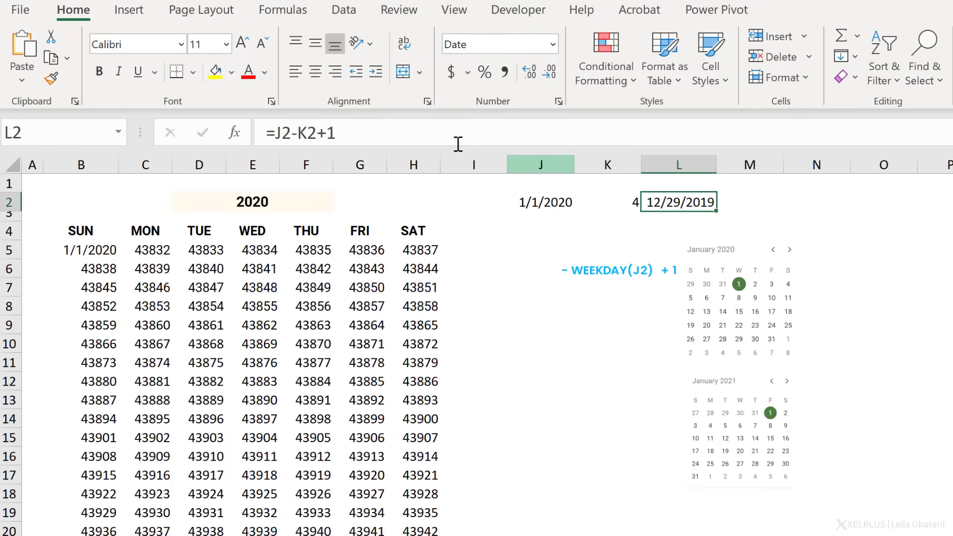
pyautogui.doubleClick(304, 133)
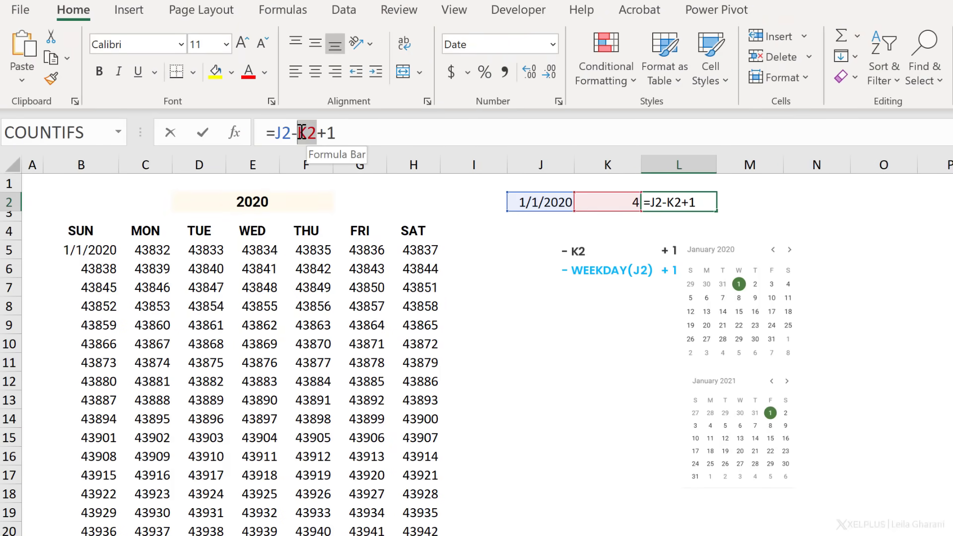
pyautogui.hotkey('ctrl', 'v')
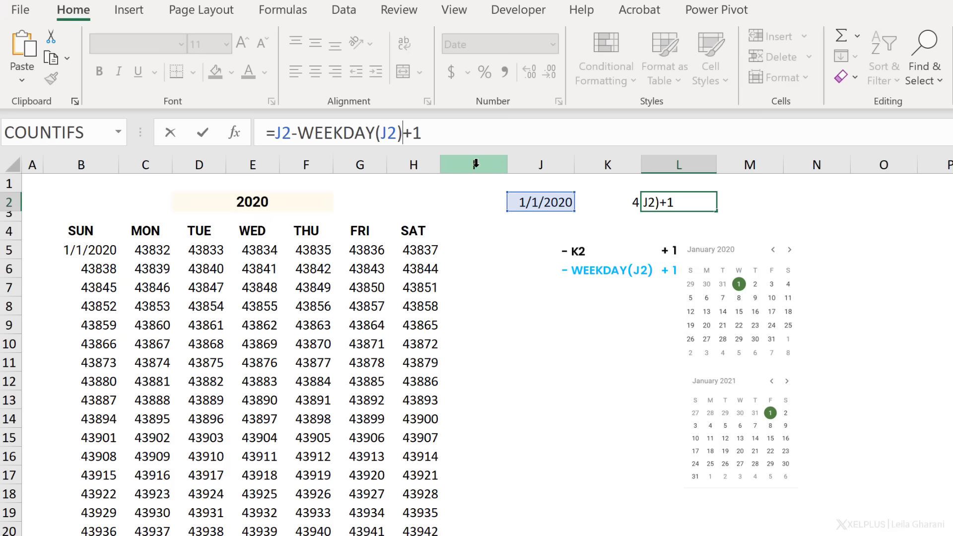
pyautogui.press('Return')
# - Replace both J2 references in the L2 formula with the DATE(D2,1,1) expression copied from J2
pyautogui.click(568, 199)
pyautogui.moveTo(381, 133); pyautogui.dragTo(277, 132)
pyautogui.hotkey('ctrl', 'c')
pyautogui.press('Return')
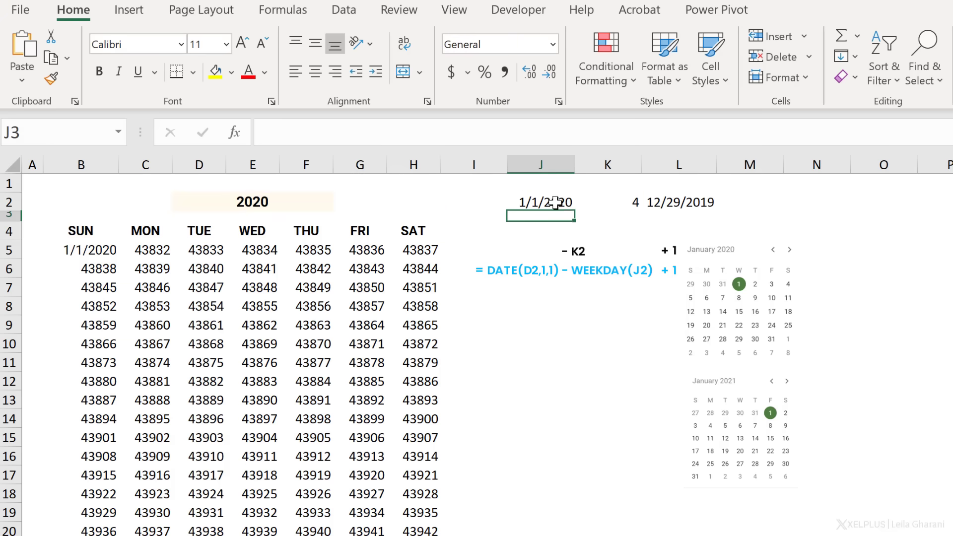
pyautogui.click(636, 202)
pyautogui.press('Right')
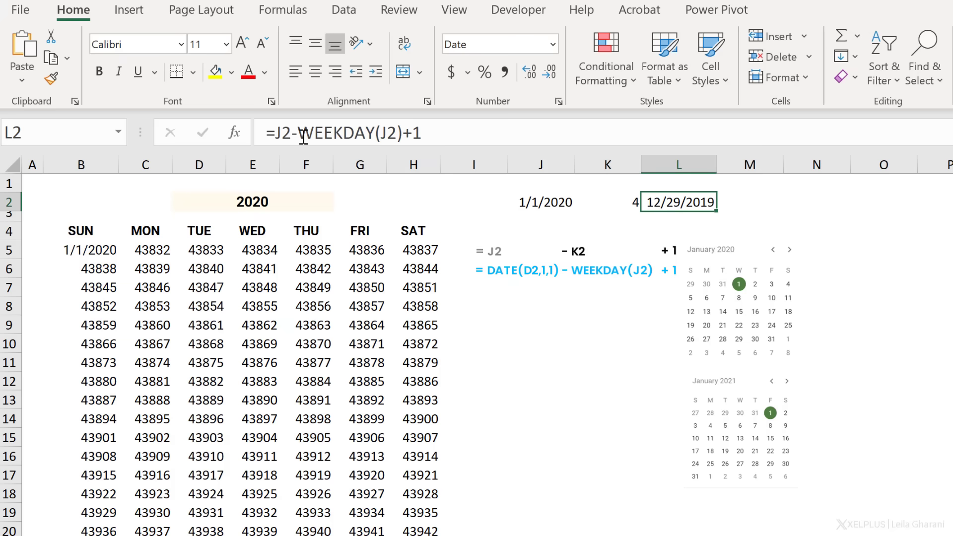
pyautogui.doubleClick(279, 130)
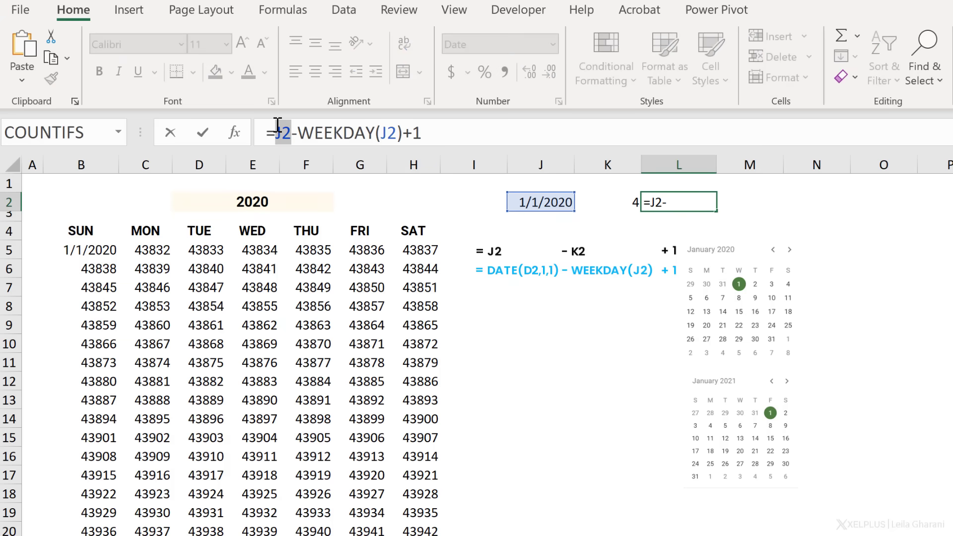
pyautogui.hotkey('ctrl', 'v')
pyautogui.moveTo(483, 135); pyautogui.dragTo(468, 130)
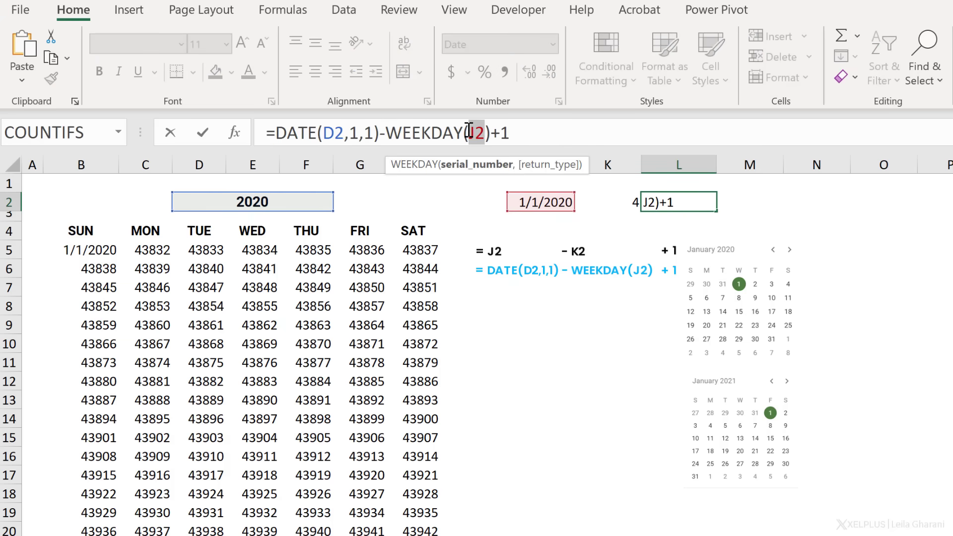
pyautogui.hotkey('ctrl', 'v')
# - Clear the helper cells J2 and K2
pyautogui.click(606, 206)
pyautogui.click(553, 202)
pyautogui.press('Delete')
# - Replace the SEQUENCE start argument in B5 with DATE(D2,1,1)-WEEKDAY(DATE(D2,1,1))+1, copied from L2
pyautogui.click(663, 202)
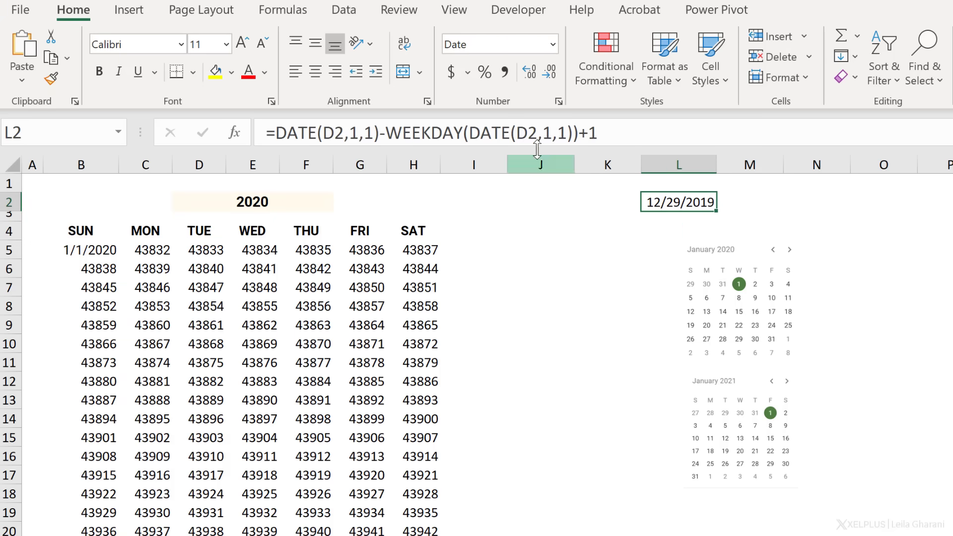
pyautogui.moveTo(609, 131); pyautogui.dragTo(277, 130)
pyautogui.hotkey('ctrl', 'c')
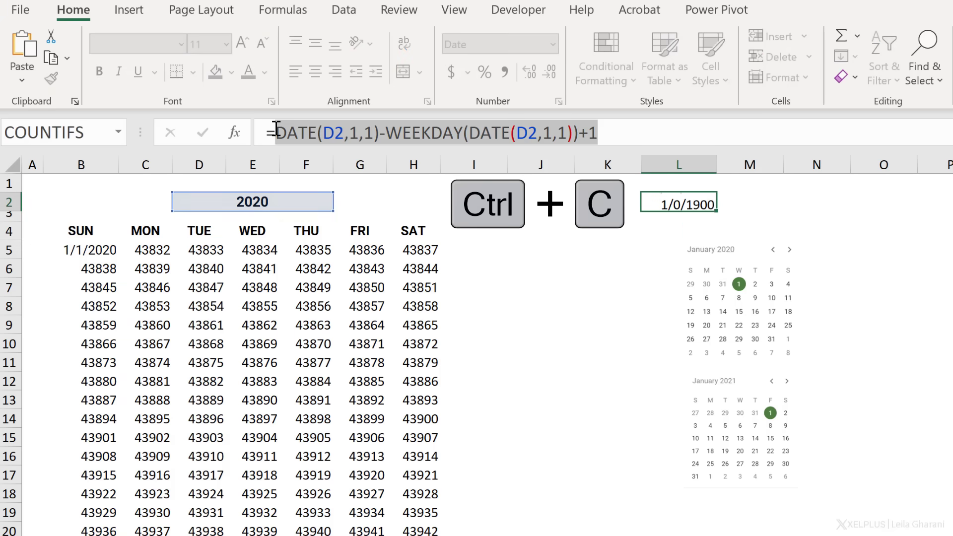
pyautogui.press('Return')
pyautogui.click(102, 250)
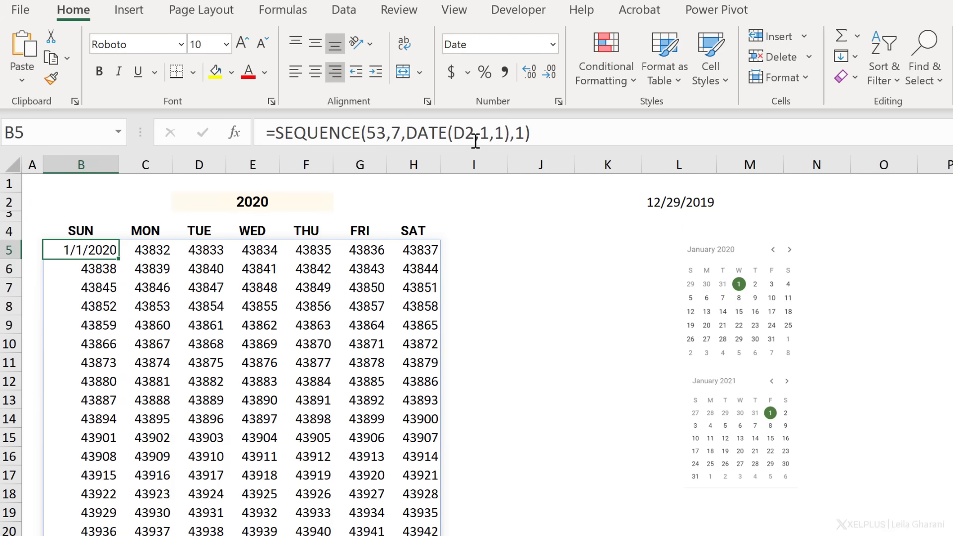
pyautogui.moveTo(512, 132); pyautogui.dragTo(411, 133)
pyautogui.hotkey('ctrl', 'v')
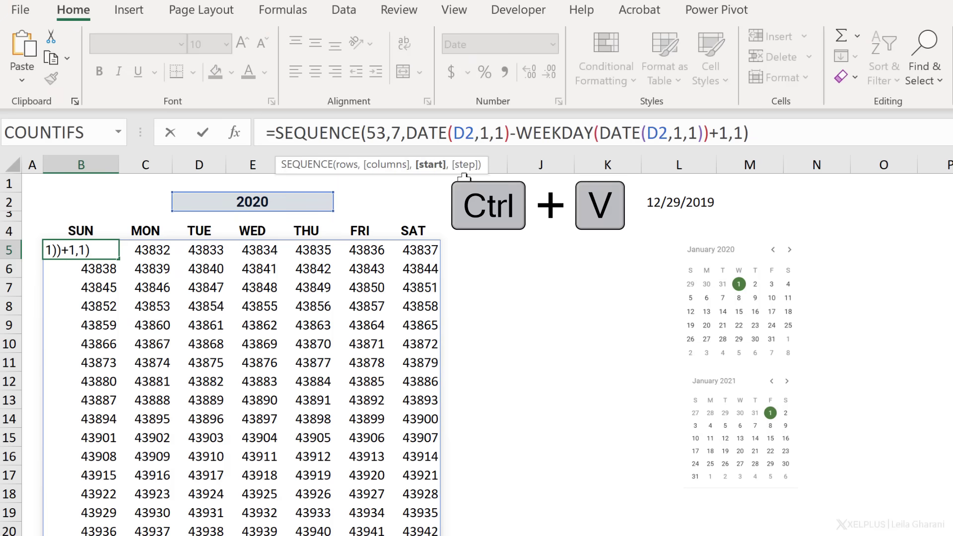
pyautogui.press('Return')
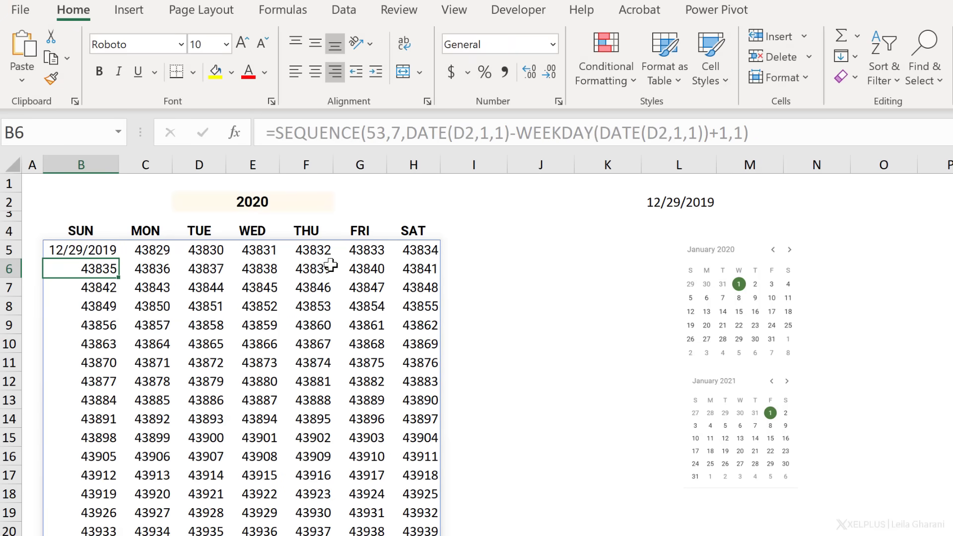
# - Format the entire spilled calendar range from B5 with the 14-Mar date type
pyautogui.click(89, 252)
pyautogui.moveTo(89, 252); pyautogui.dragTo(428, 398)
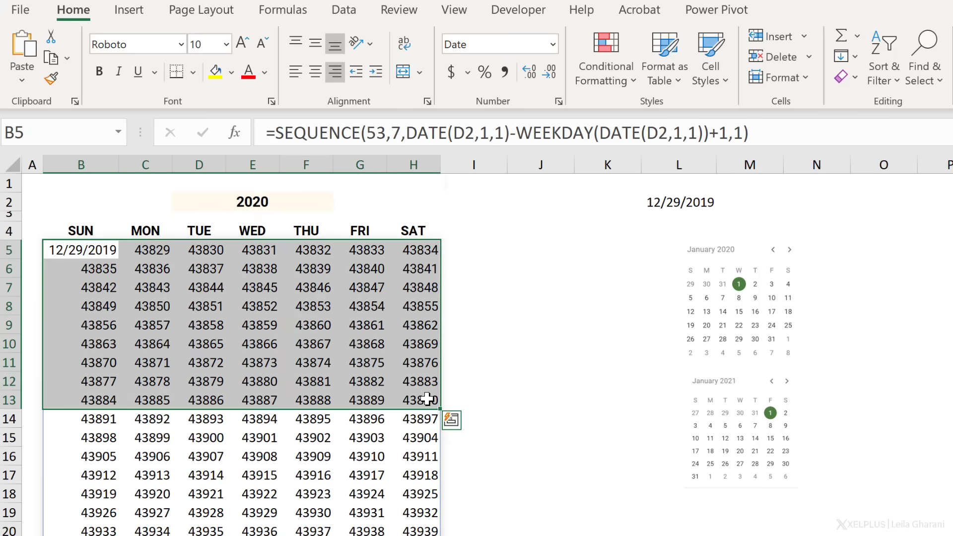
pyautogui.hotkey('ctrl', 'shift', 'Down')
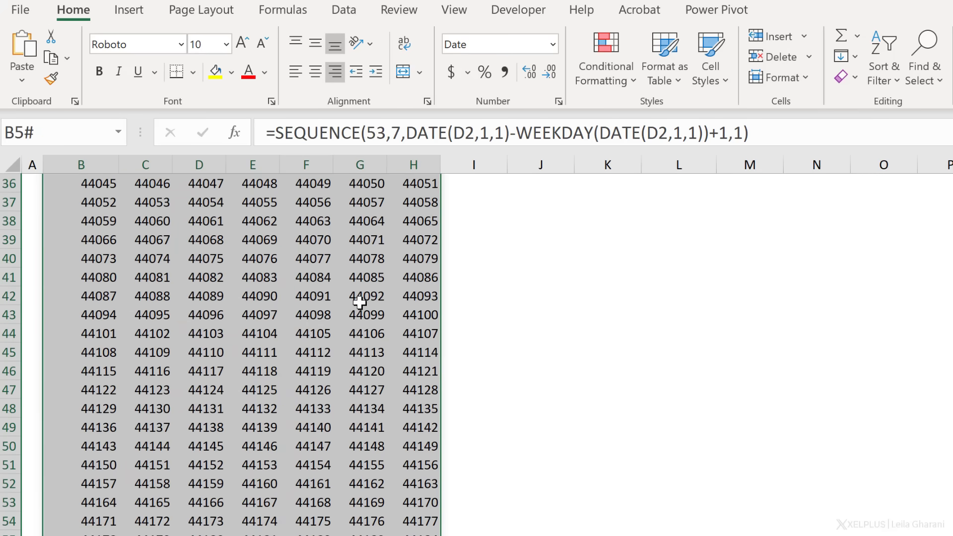
pyautogui.scroll(10, 359, 301)
pyautogui.hotkey('ctrl', '1')
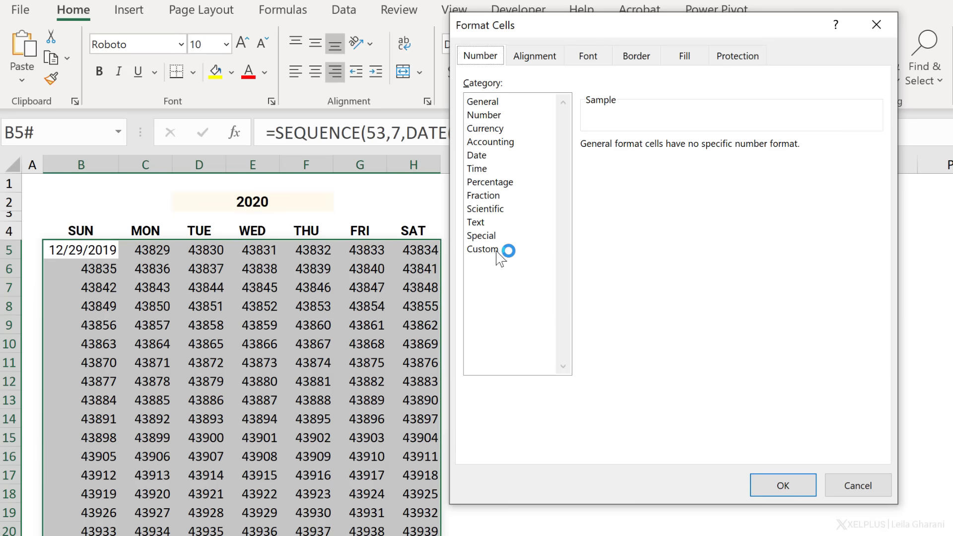
pyautogui.click(484, 157)
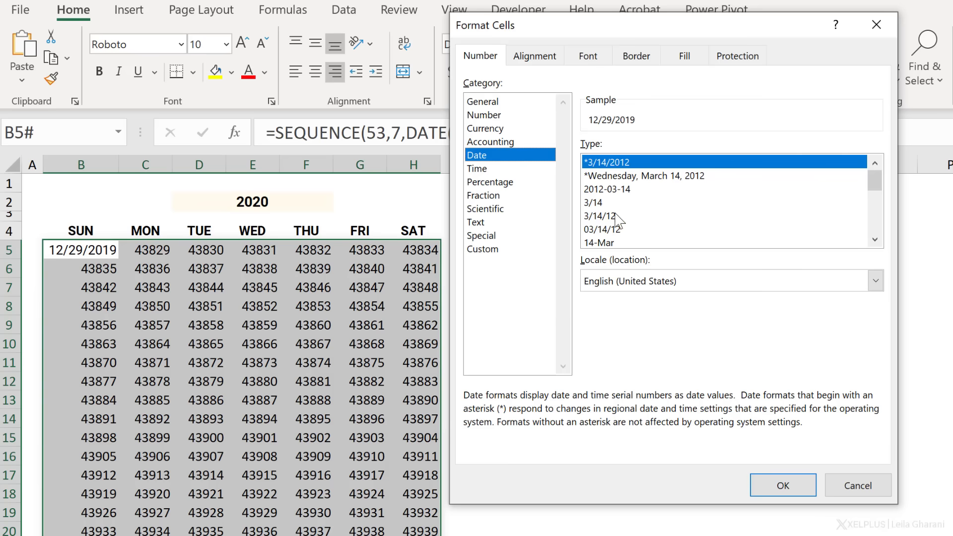
pyautogui.click(603, 244)
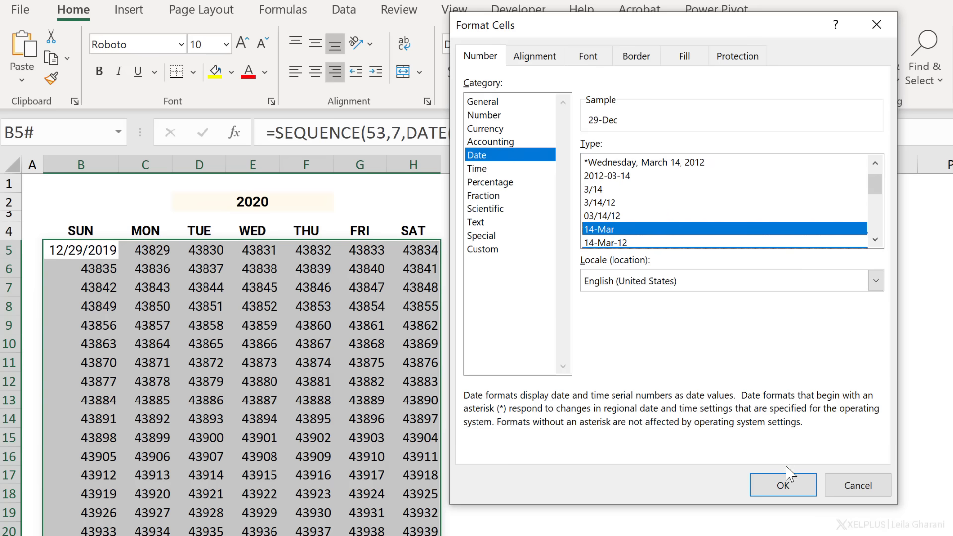
pyautogui.click(781, 484)
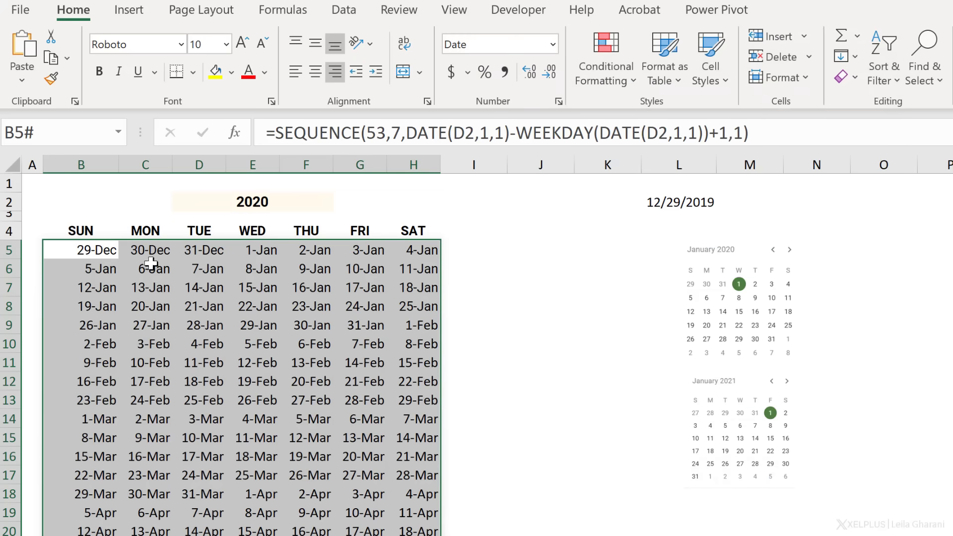
# - Auto-fit the widths of columns B through H and check the calendar dates through to the last row
pyautogui.moveTo(100, 157); pyautogui.dragTo(425, 163)
pyautogui.doubleClick(434, 162)
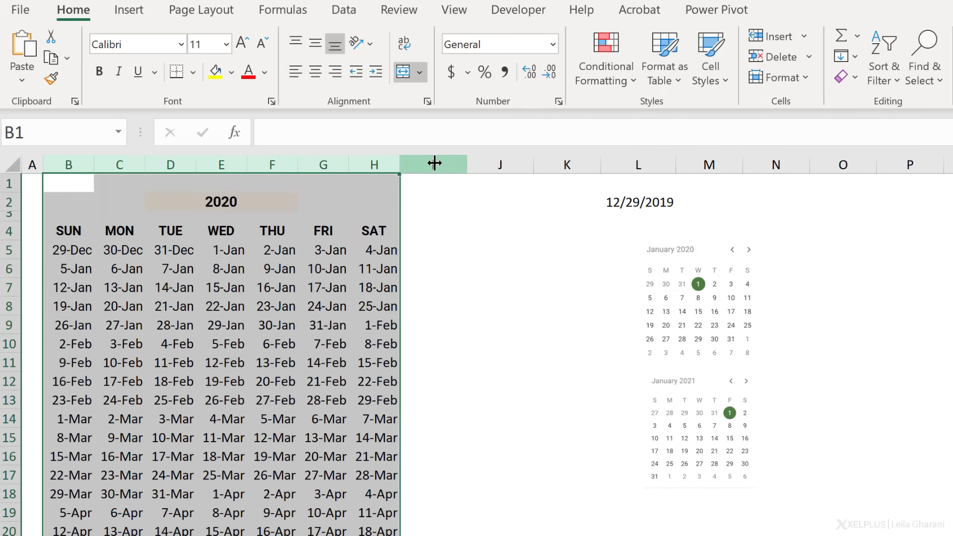
pyautogui.click(77, 249)
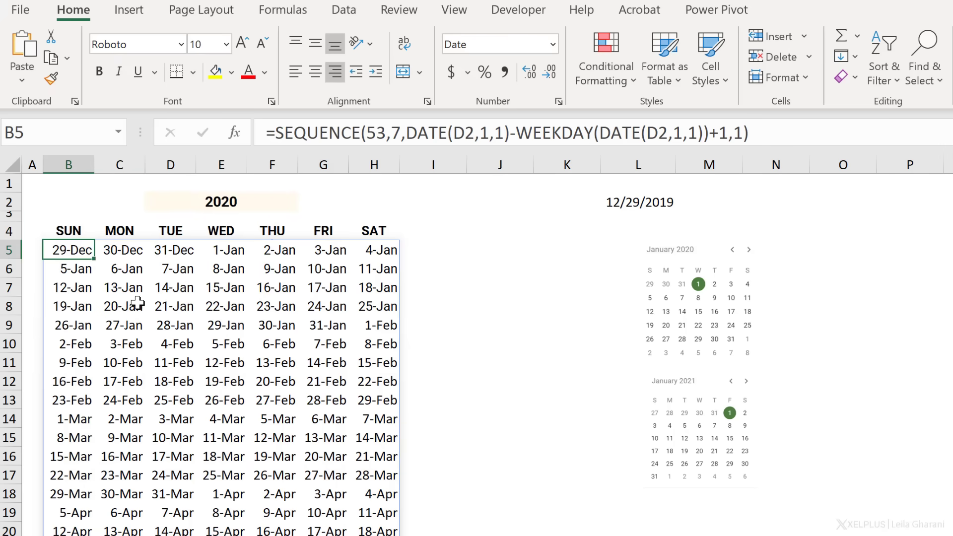
pyautogui.scroll(-13, 139, 307)
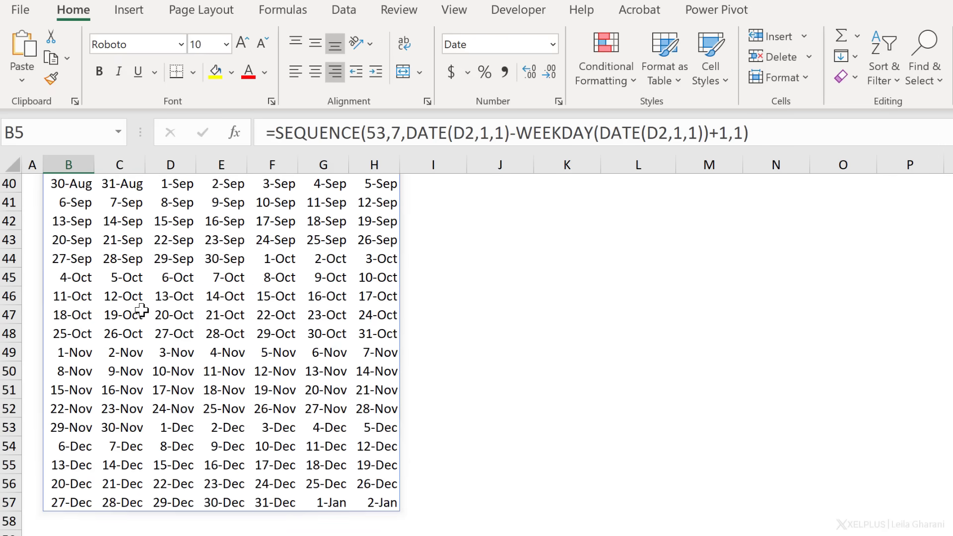
pyautogui.scroll(13, 142, 311)
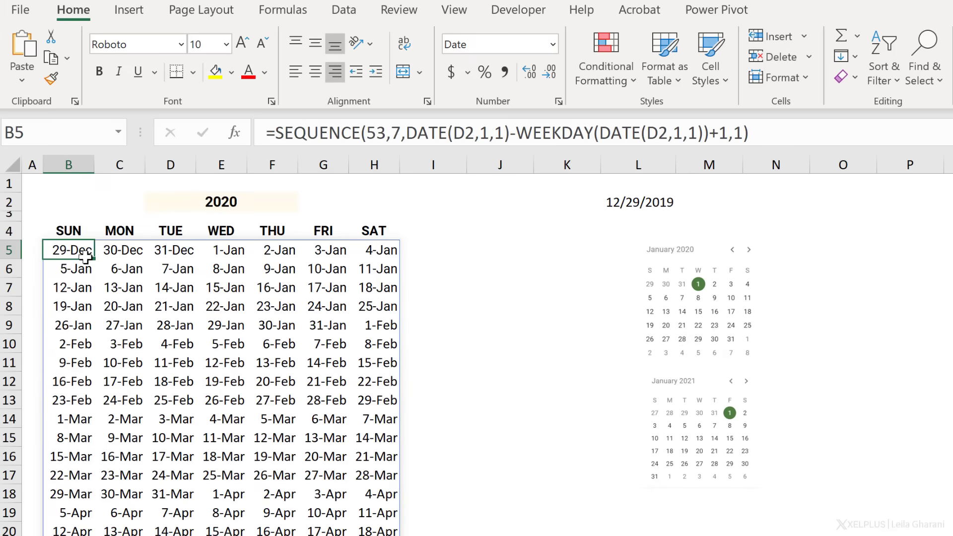
# - Apply thin light gray outline and inside borders to the entire calendar range from B5 through row 57
pyautogui.hotkey('shift', 'Right')
pyautogui.hotkey('shift', 'Right')
pyautogui.hotkey('shift', 'Right')
pyautogui.hotkey('shift', 'Right')
pyautogui.hotkey('shift', 'Right')
pyautogui.hotkey('shift', 'Right')
pyautogui.hotkey('ctrl', 'shift', 'Down')
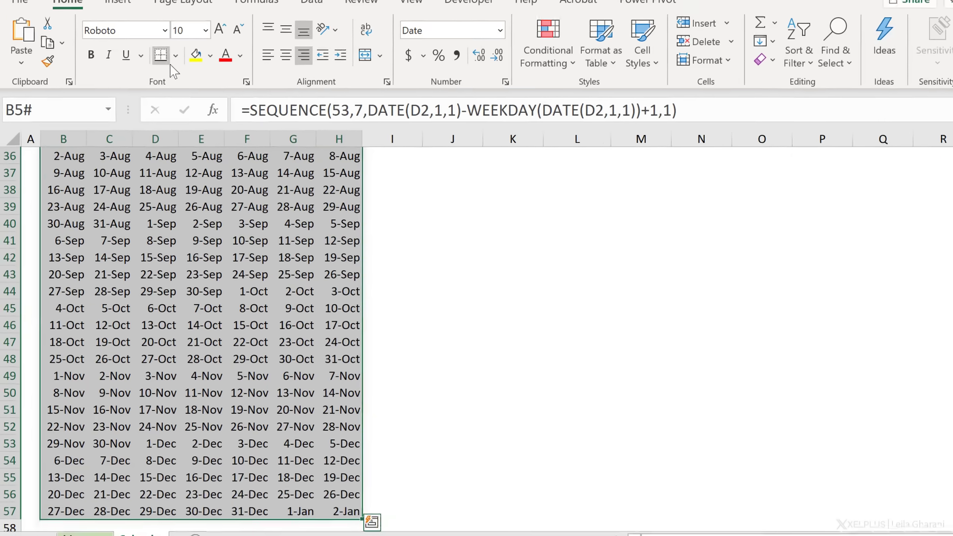
pyautogui.click(193, 73)
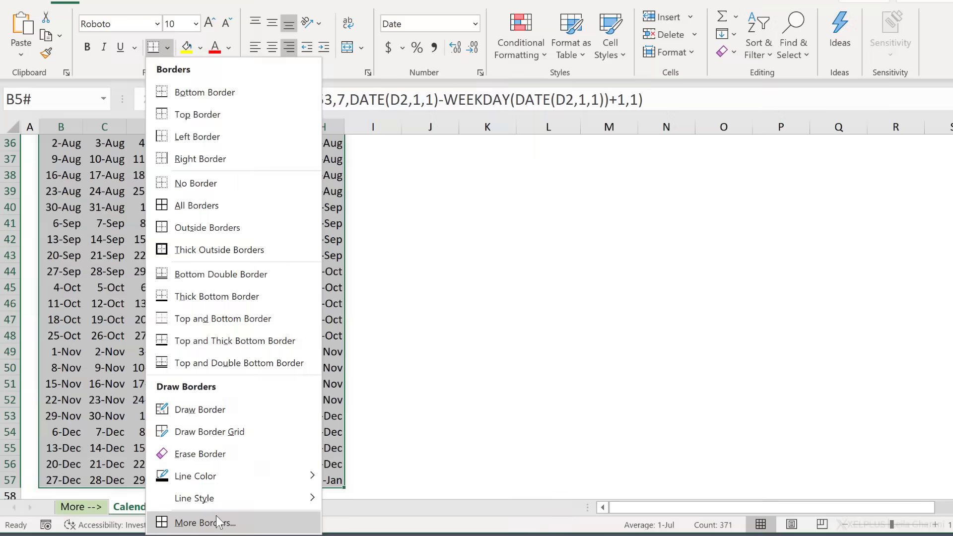
pyautogui.click(205, 523)
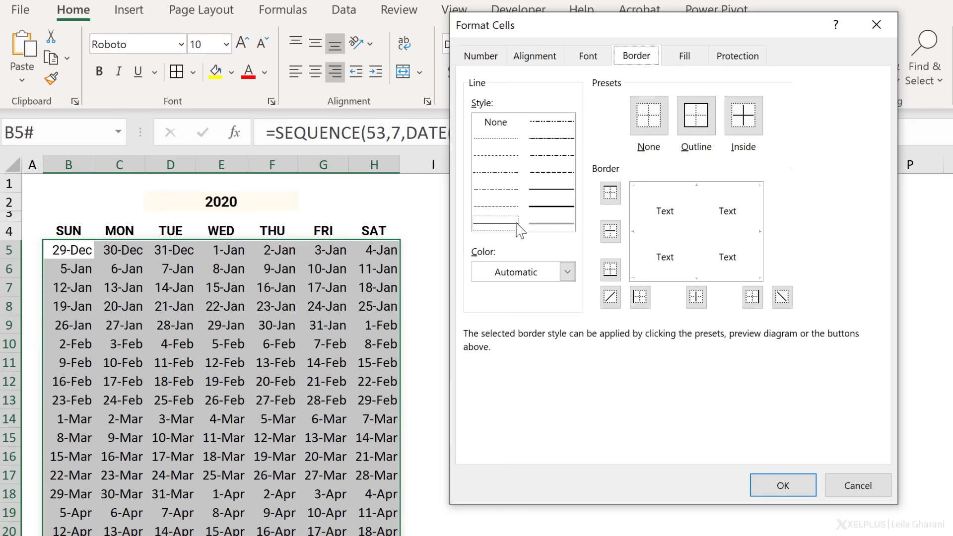
pyautogui.click(567, 271)
pyautogui.click(513, 382)
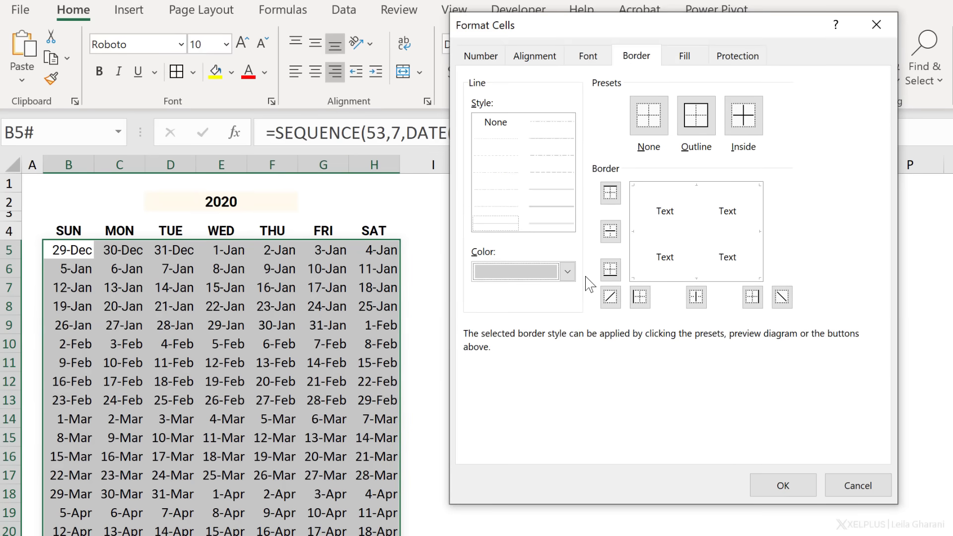
pyautogui.click(694, 121)
pyautogui.click(742, 121)
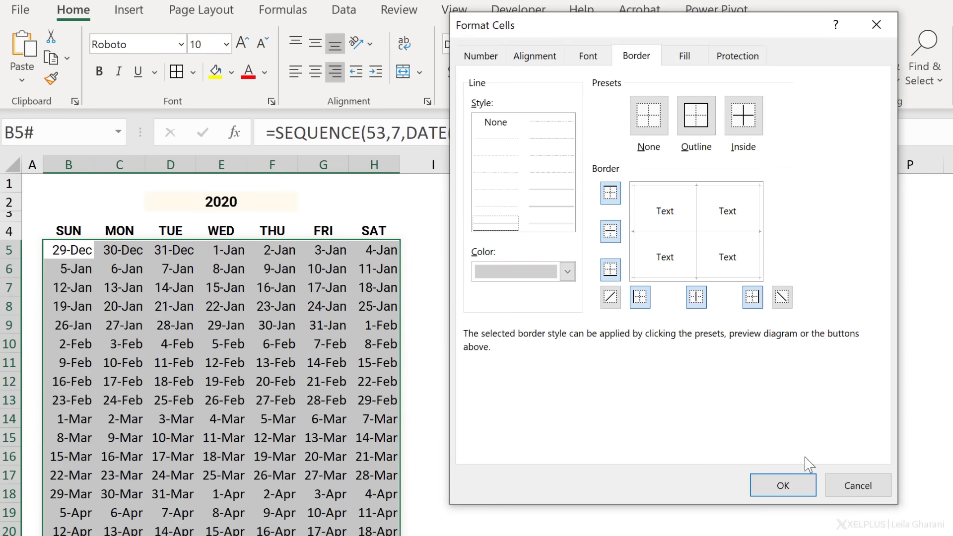
pyautogui.click(760, 483)
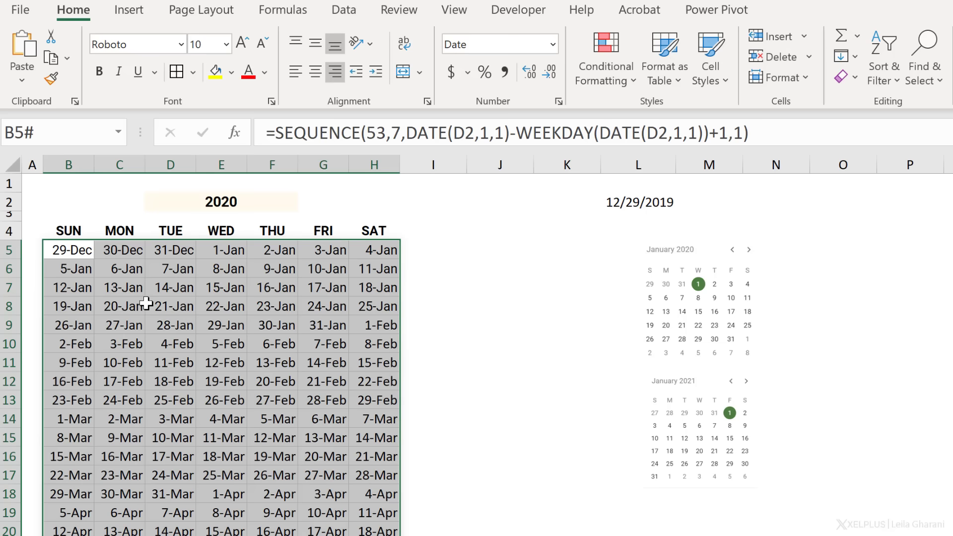
# - Start a new formula-based conditional formatting rule for the entire calendar range from B5
pyautogui.click(77, 254)
pyautogui.moveTo(77, 254); pyautogui.dragTo(186, 252)
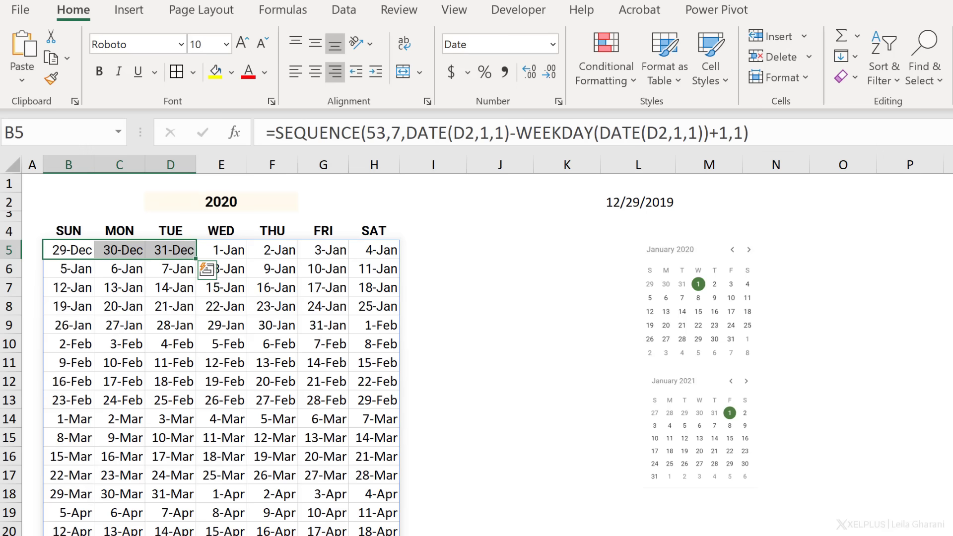
pyautogui.hotkey('shift', 'Right')
pyautogui.hotkey('shift', 'Right')
pyautogui.hotkey('shift', 'Right')
pyautogui.hotkey('shift', 'Right')
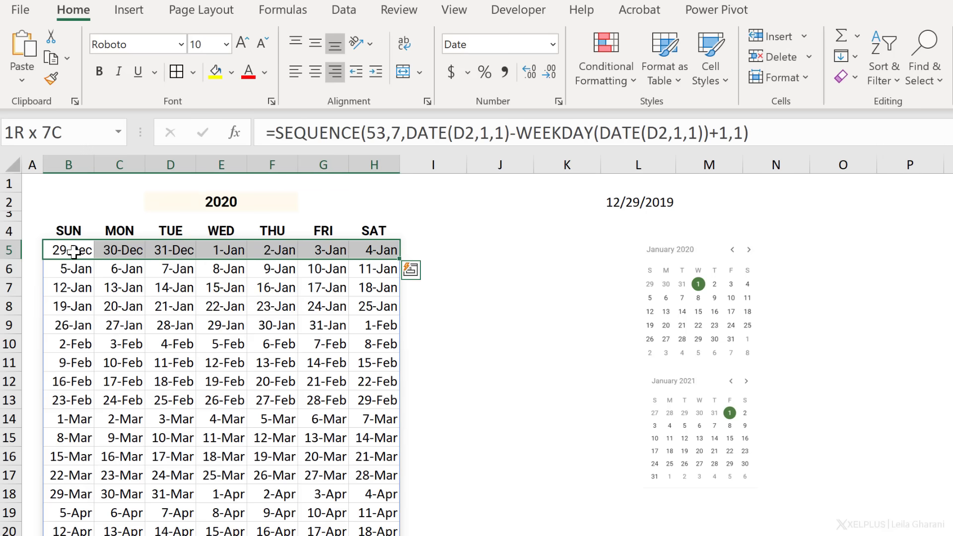
pyautogui.hotkey('ctrl', 'shift', 'Down')
pyautogui.click(602, 72)
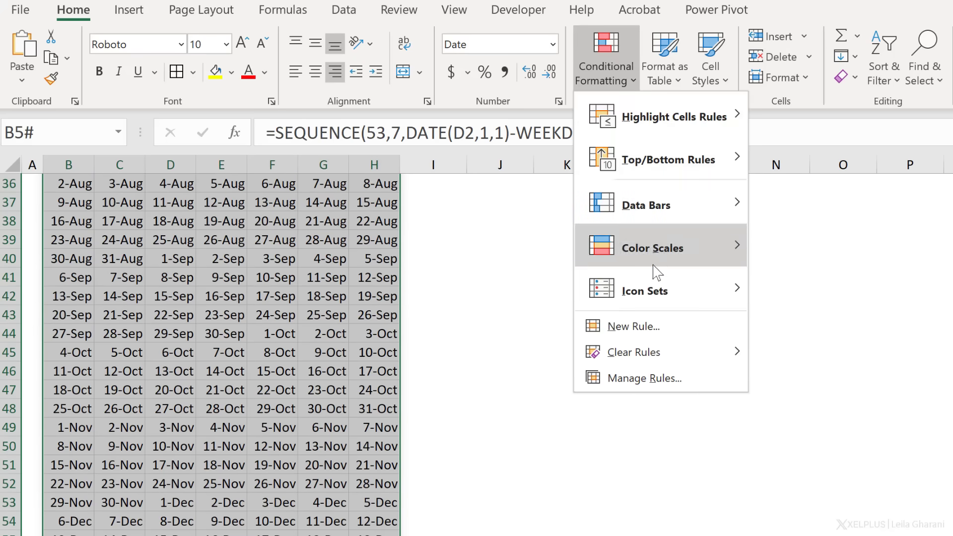
pyautogui.click(656, 329)
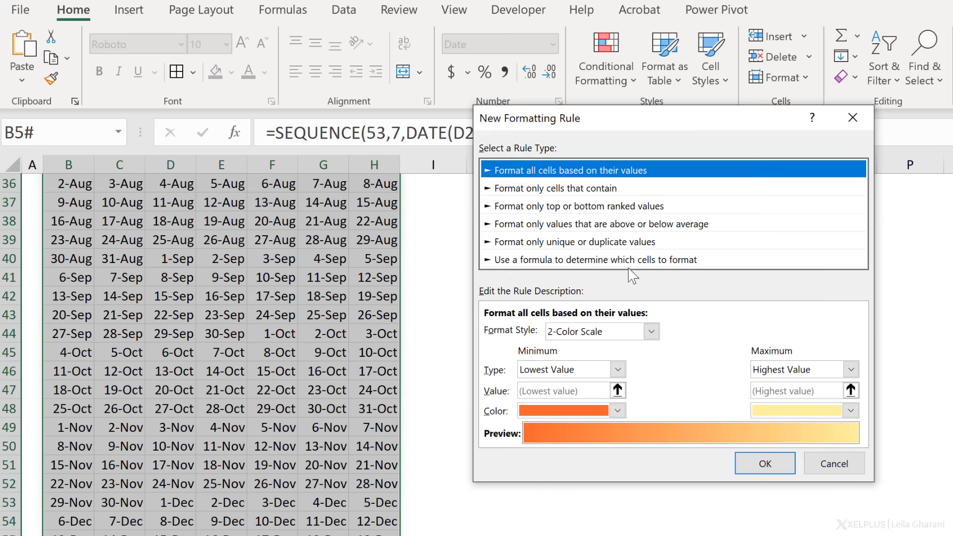
pyautogui.click(624, 260)
pyautogui.click(564, 326)
# - Enter the rule formula =$D$2<>YEAR(B5), with D2 absolute and B5 relative, to target dates outside the chosen year
pyautogui.scroll(9, 354, 333)
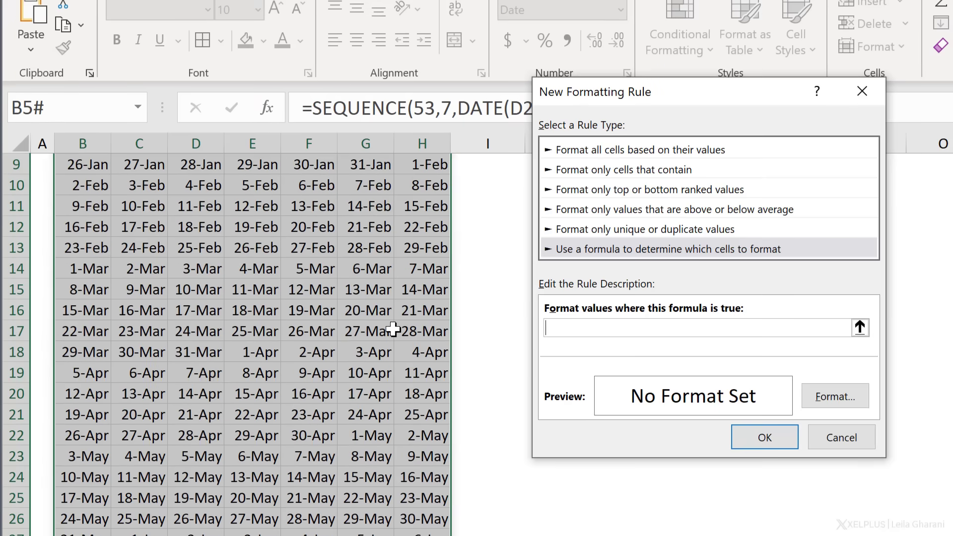
pyautogui.scroll(3, 393, 328)
pyautogui.click(276, 185)
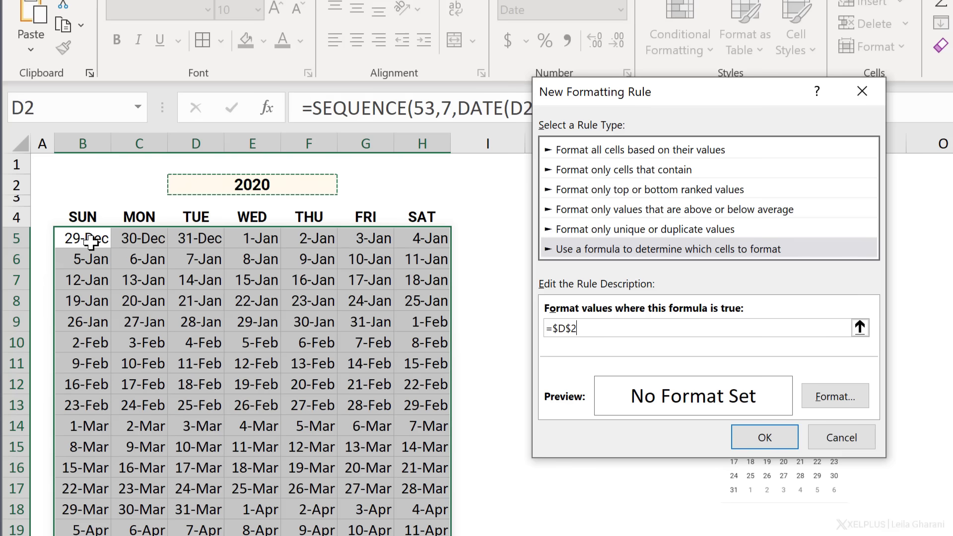
pyautogui.write('<>year($B$5')
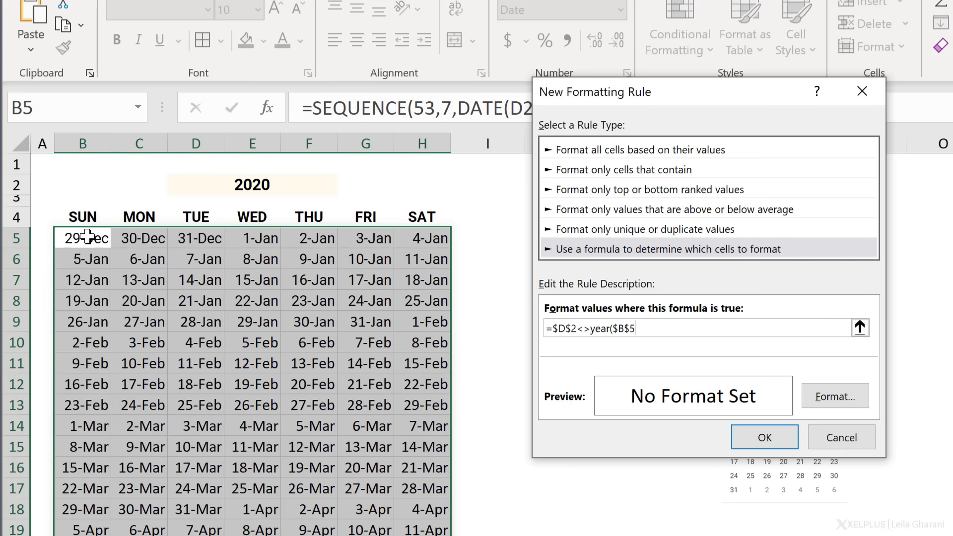
pyautogui.press('F4')
pyautogui.write(')')
# - Give the outside-year rule a light gray font, apply it, and check the first and last calendar rows
pyautogui.click(814, 395)
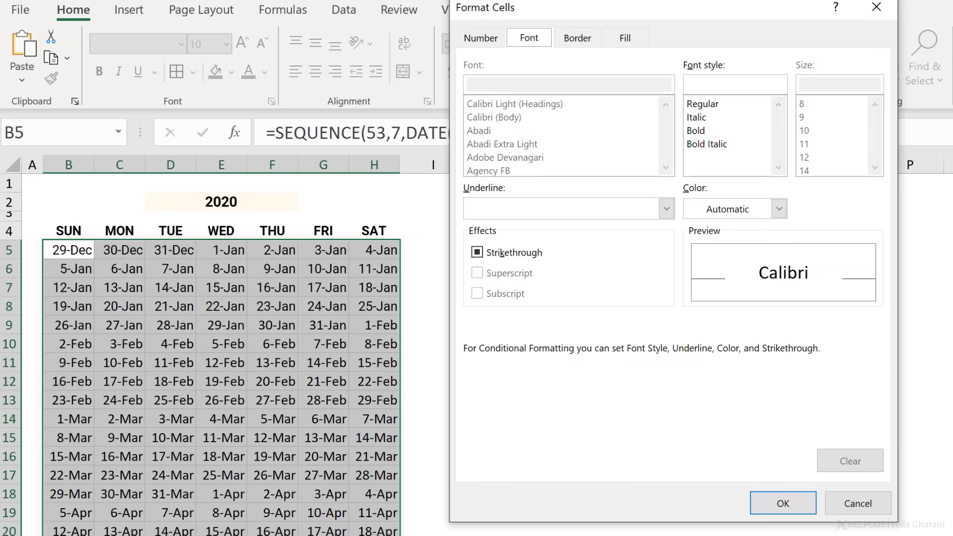
pyautogui.click(779, 208)
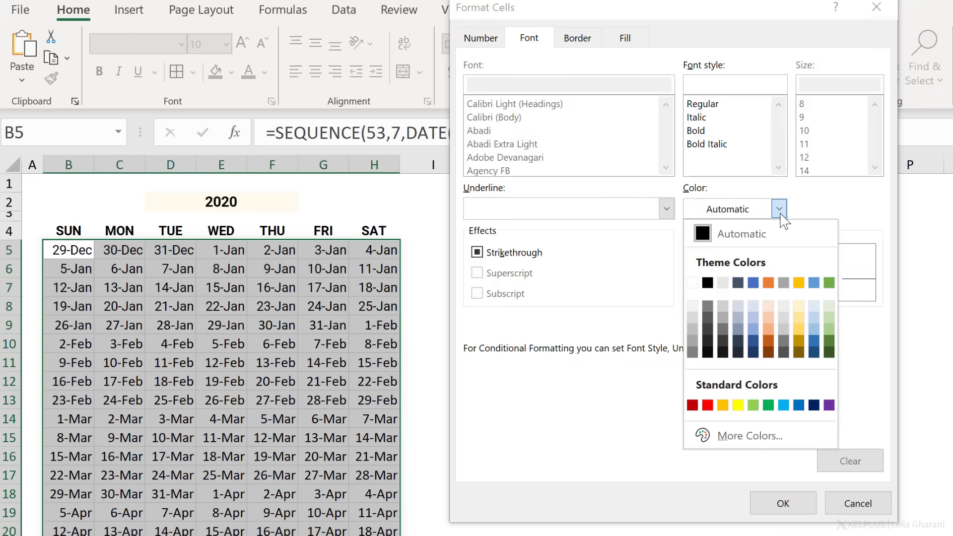
pyautogui.click(722, 283)
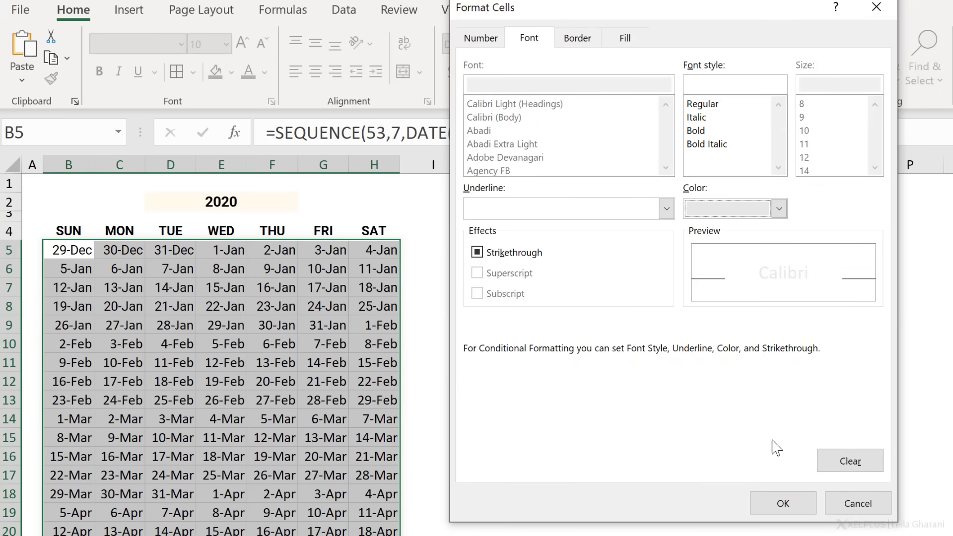
pyautogui.click(777, 503)
pyautogui.click(683, 428)
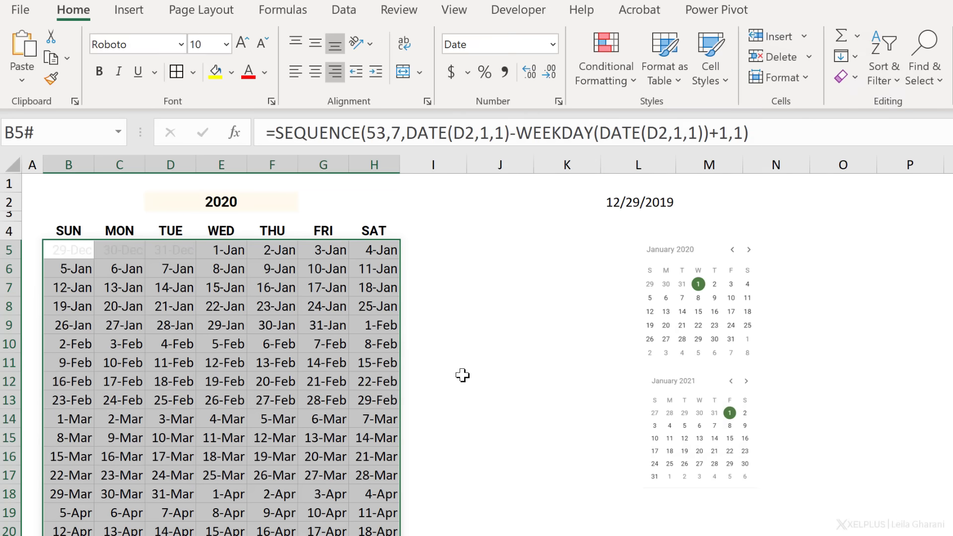
pyautogui.click(191, 287)
pyautogui.scroll(-5, 214, 347)
pyautogui.scroll(-9, 214, 352)
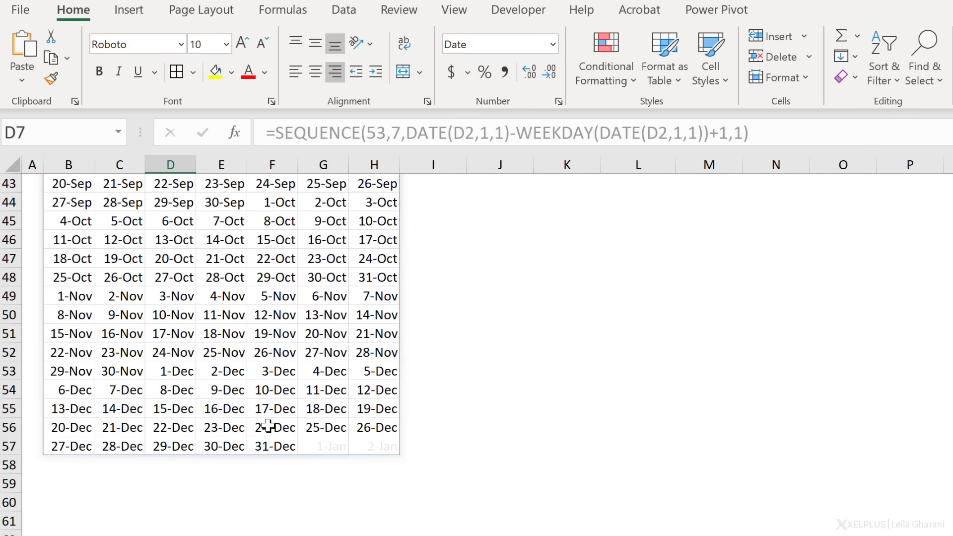
pyautogui.scroll(14, 267, 426)
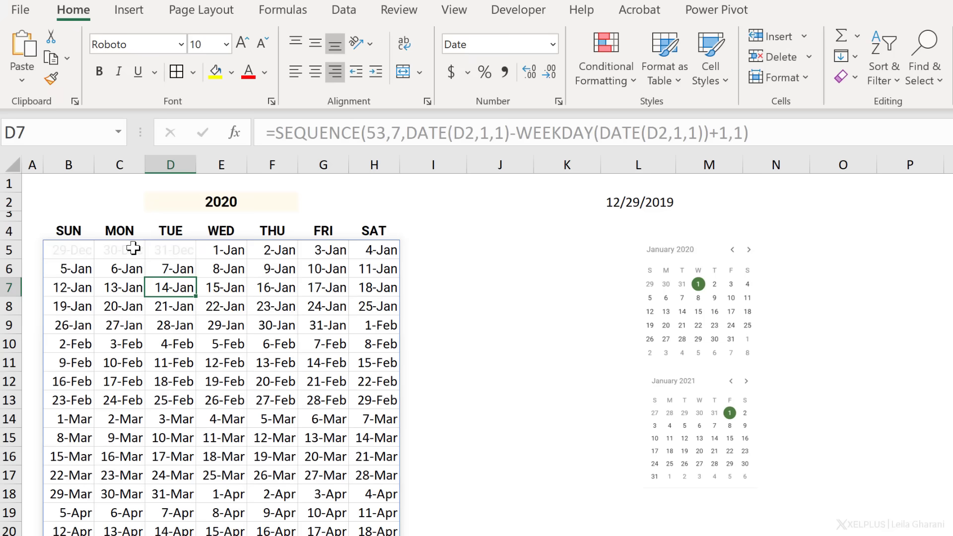
# - Add another conditional formatting rule to the full calendar range, using a formula to determine which cells to format
pyautogui.moveTo(80, 248); pyautogui.dragTo(374, 362)
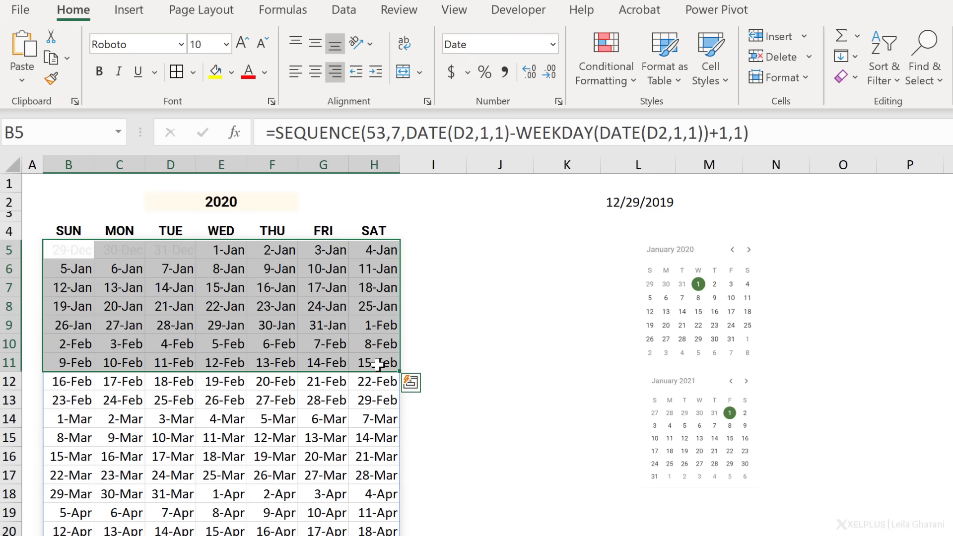
pyautogui.hotkey('ctrl', 'shift', 'Down')
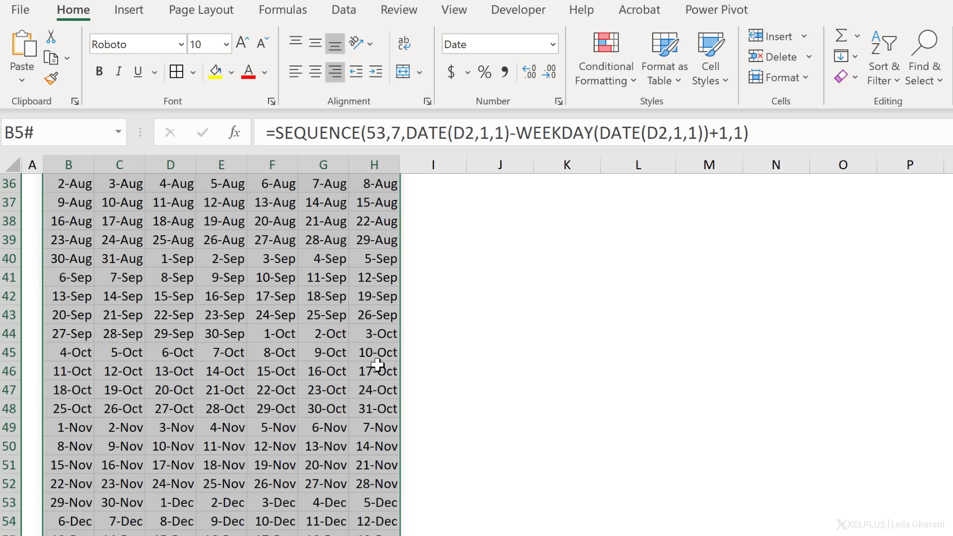
pyautogui.click(604, 89)
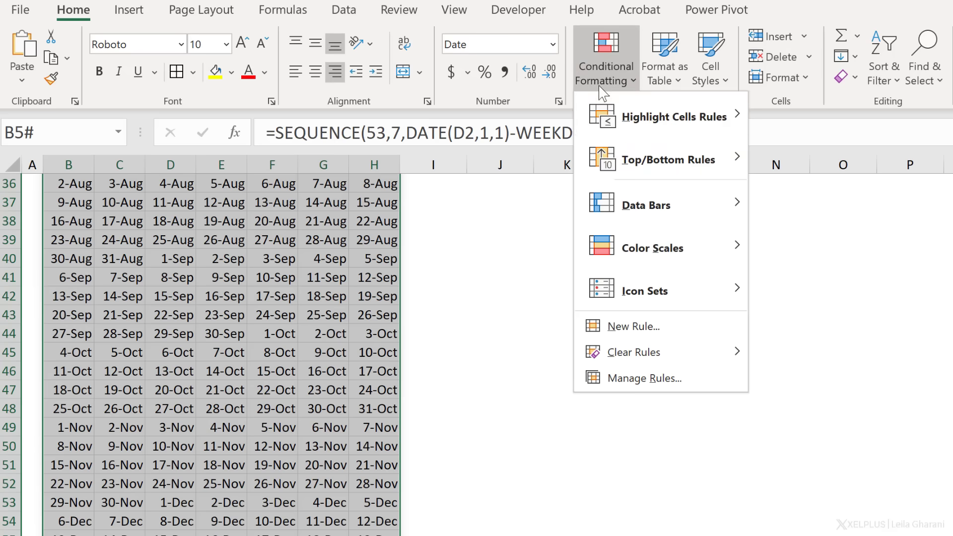
pyautogui.click(632, 327)
pyautogui.click(540, 248)
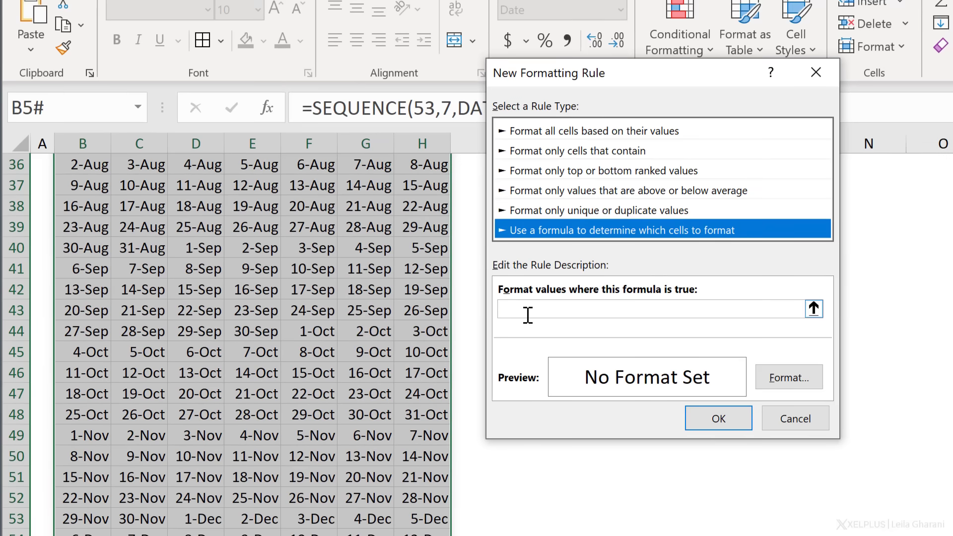
# - Enter the rule formula =MOD(MONTH(B5),2) with a relative reference to B5, to target alternate months
pyautogui.click(464, 313)
pyautogui.write('=mod(')
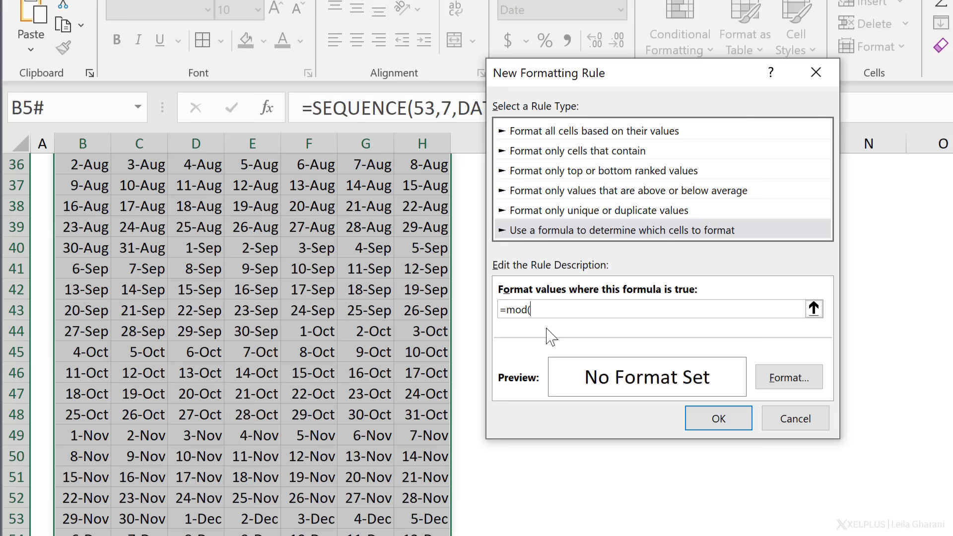
pyautogui.scroll(2, 403, 312)
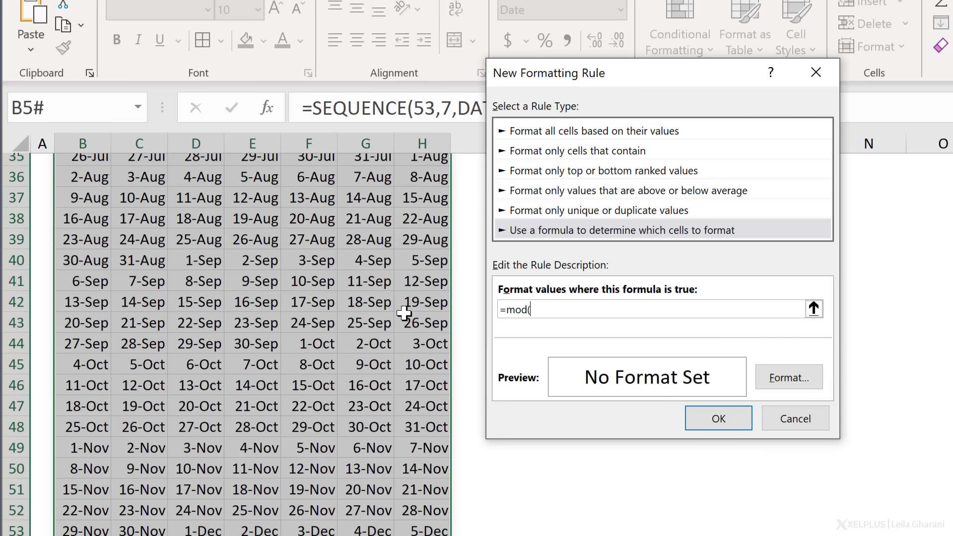
pyautogui.scroll(10, 404, 313)
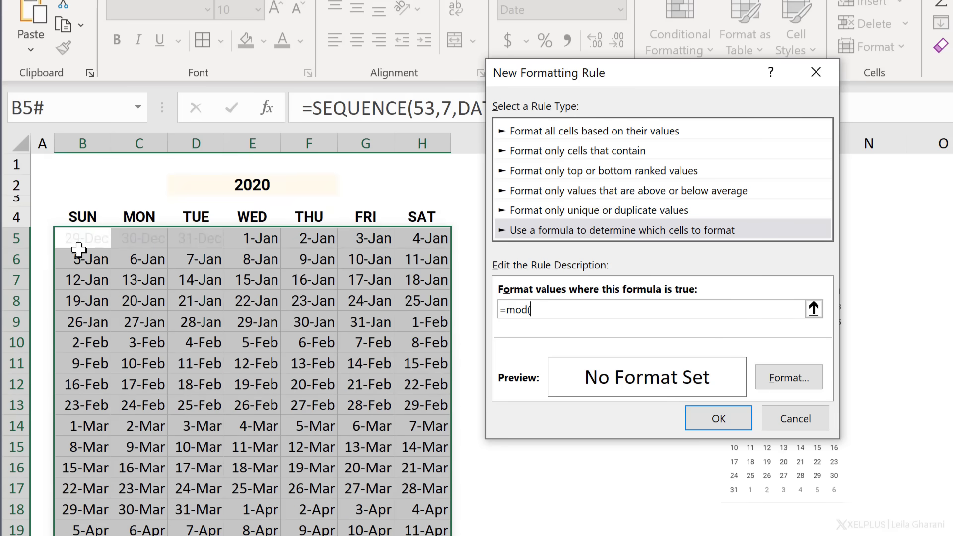
pyautogui.click(79, 239)
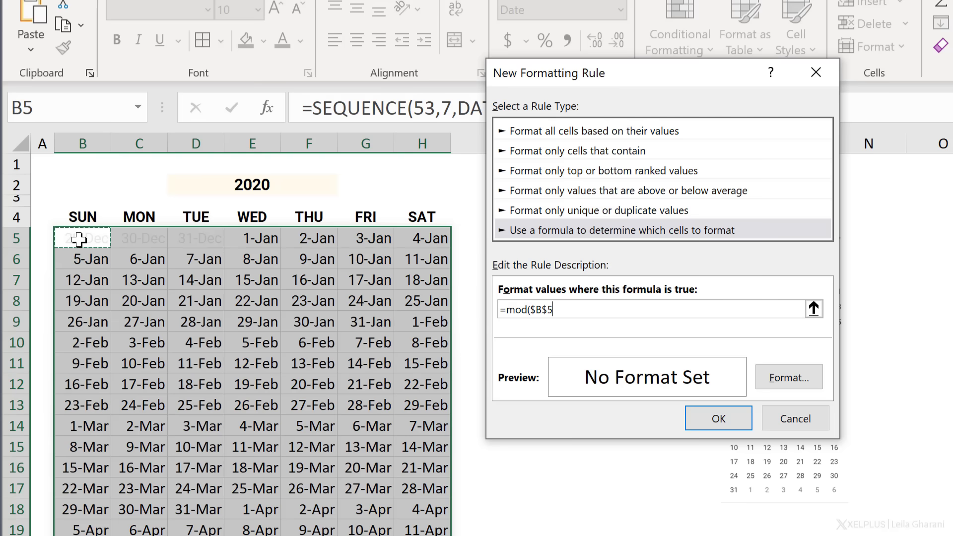
pyautogui.press('F4')
pyautogui.press('F4')
pyautogui.press('F4')
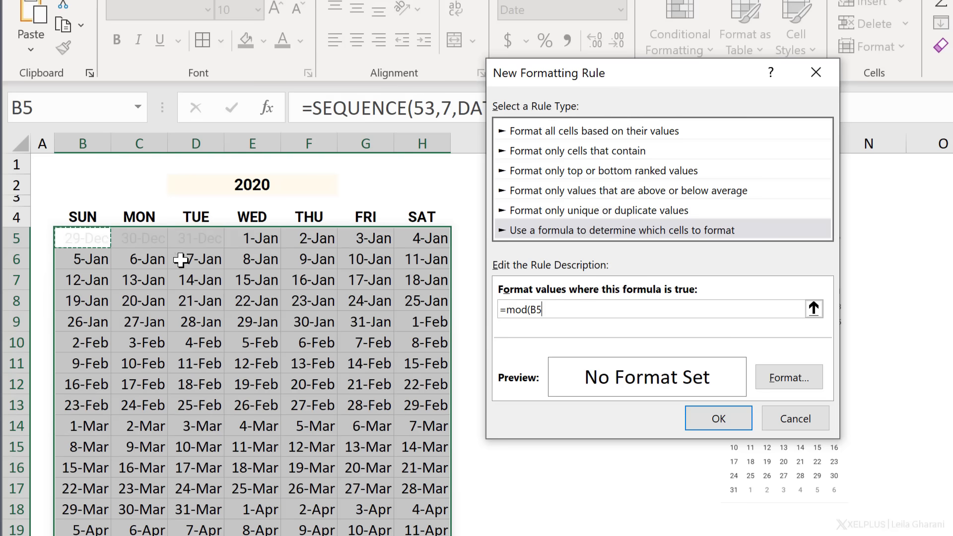
pyautogui.click(530, 309)
pyautogui.write('month(B5),2')
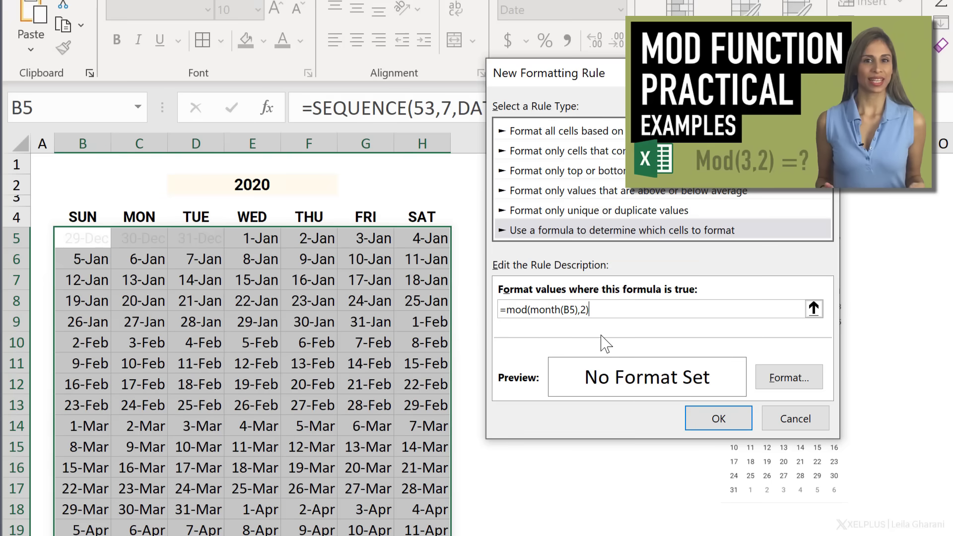
# - Give the alternate-month rule the lightest green fill, apply it, and check the month banding down to row 57
pyautogui.click(798, 385)
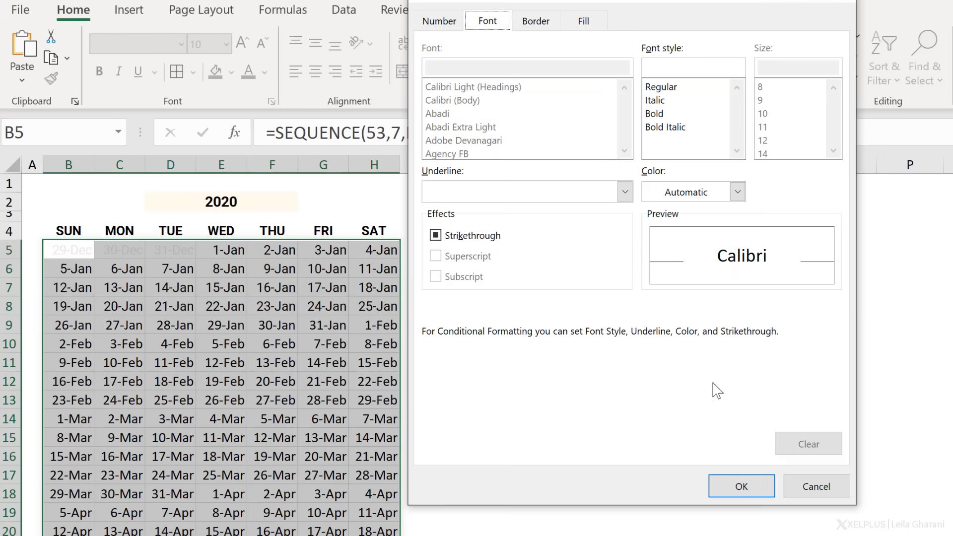
pyautogui.click(581, 21)
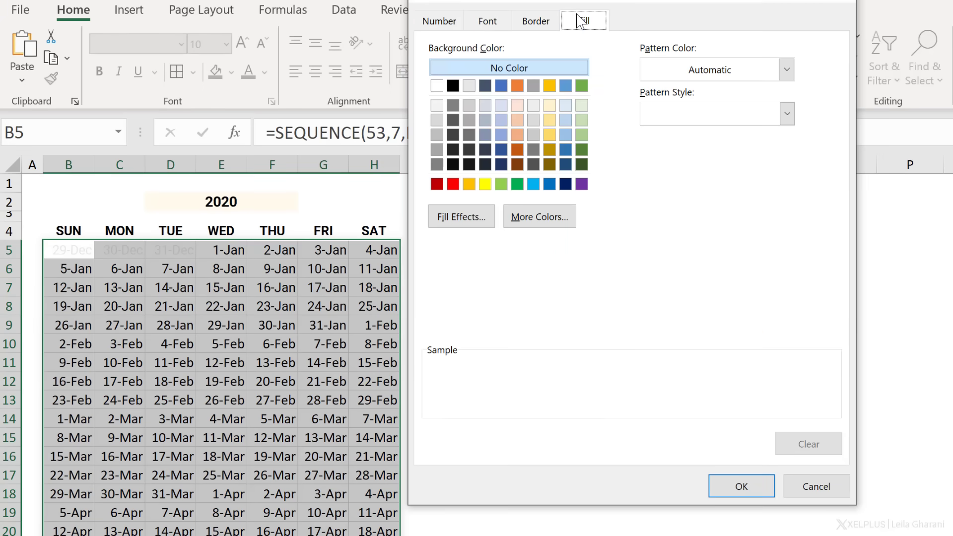
pyautogui.click(581, 107)
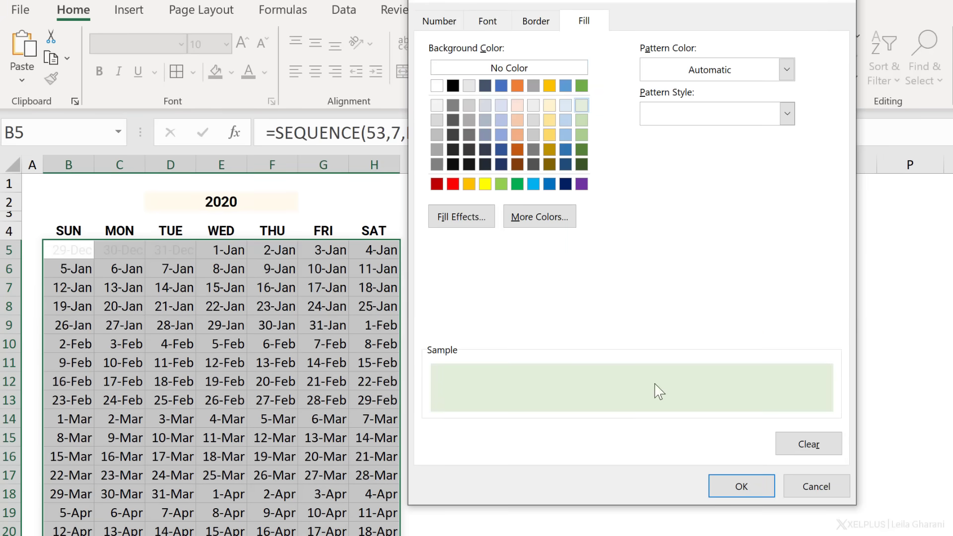
pyautogui.click(739, 489)
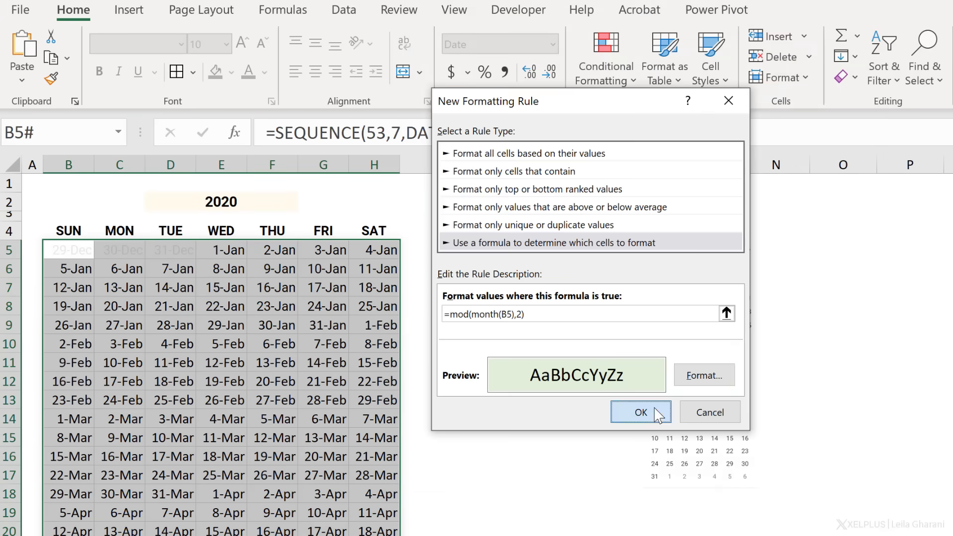
pyautogui.click(641, 411)
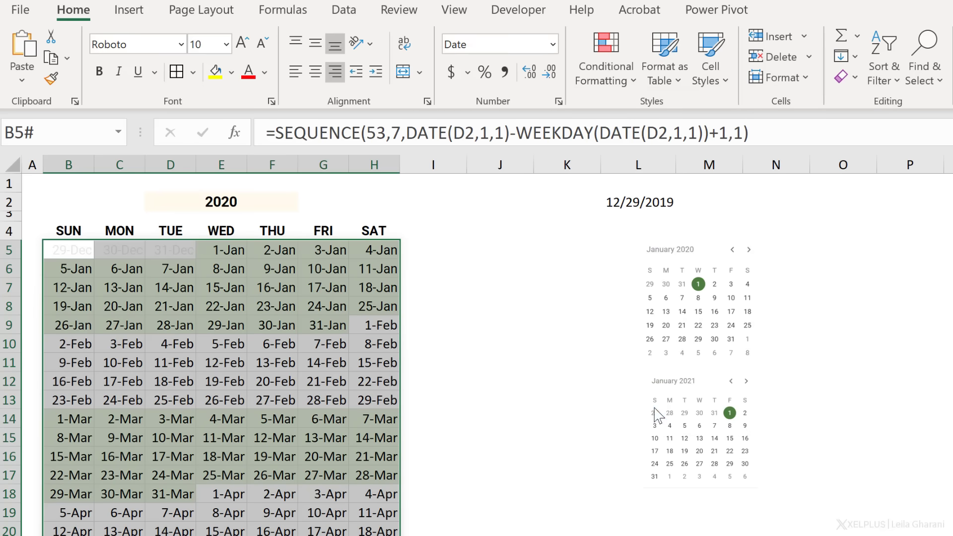
pyautogui.click(342, 339)
pyautogui.scroll(-3, 339, 335)
pyautogui.scroll(-15, 339, 335)
pyautogui.scroll(3, 339, 336)
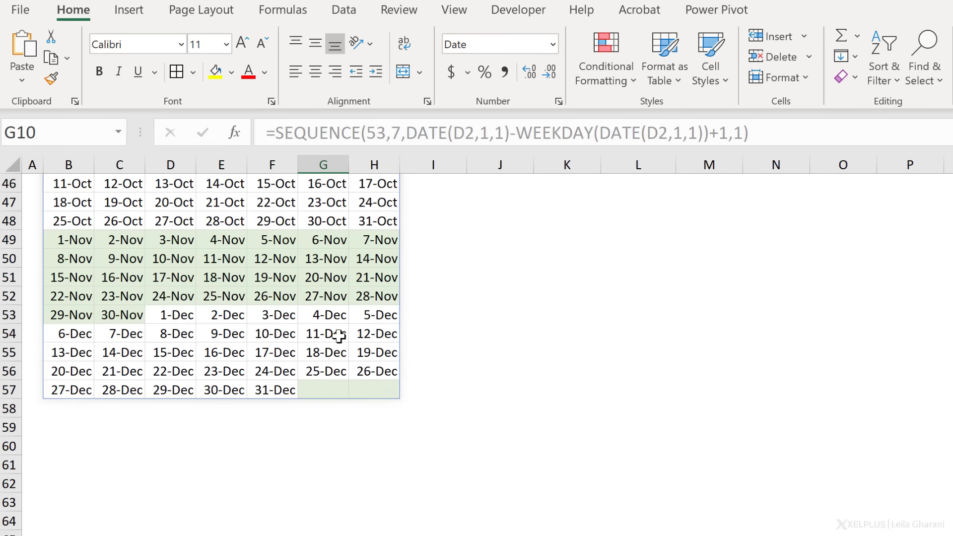
# - Examine the shading of the outside-year dates in cells G57:H57 of the last calendar row
pyautogui.moveTo(312, 390); pyautogui.dragTo(394, 388)
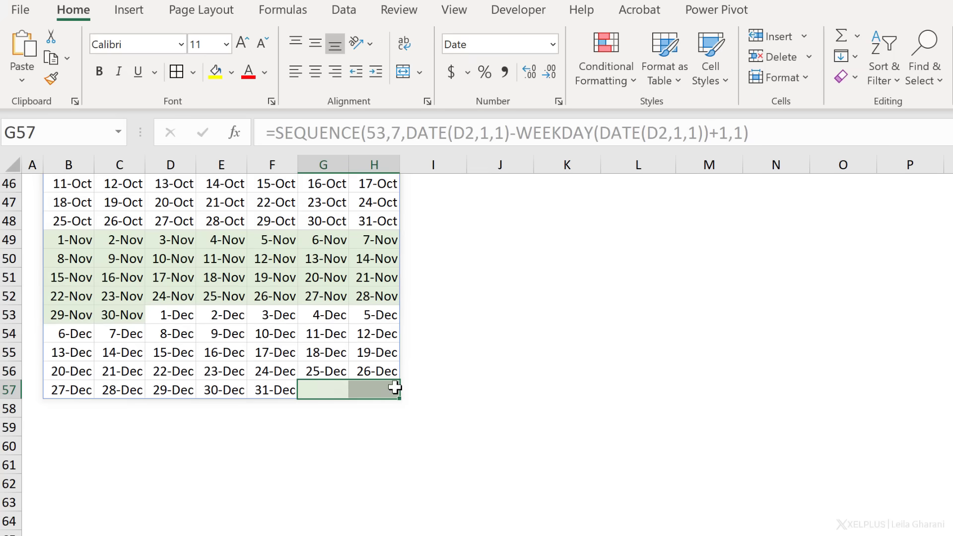
pyautogui.scroll(14, 338, 389)
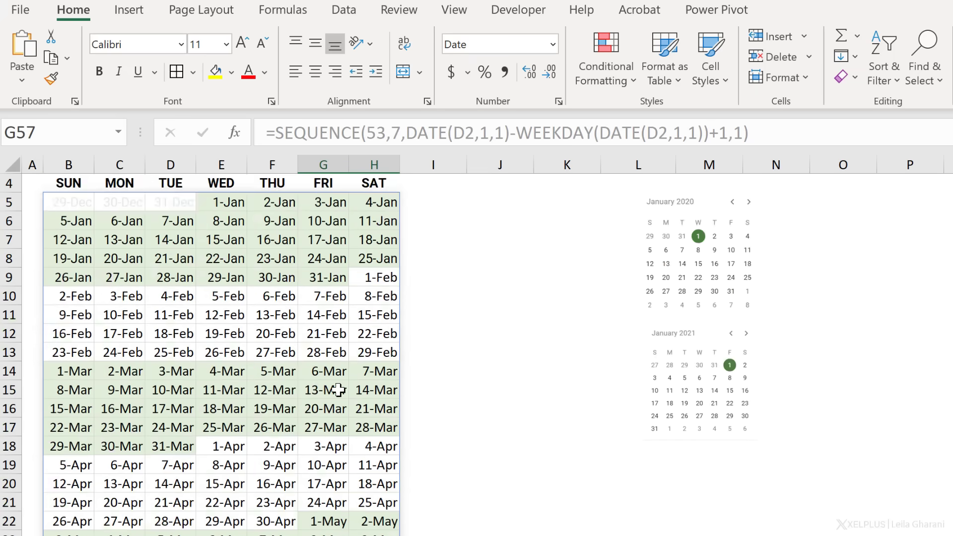
pyautogui.scroll(1, 338, 389)
# - Move the =$D$2<>YEAR(B5) rule above the alternate-month rule, enable Stop If True for it, apply, and check the calendar through row 57
pyautogui.click(171, 287)
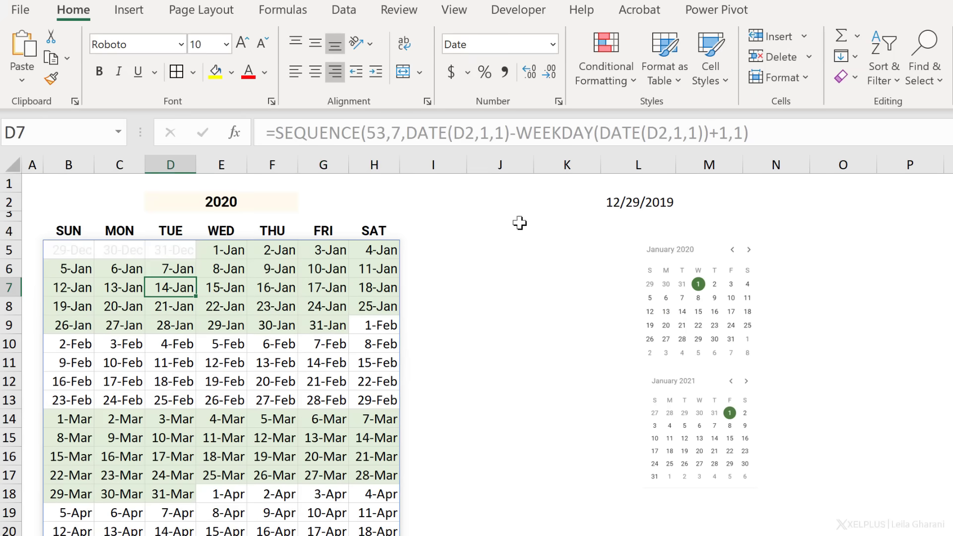
pyautogui.click(624, 84)
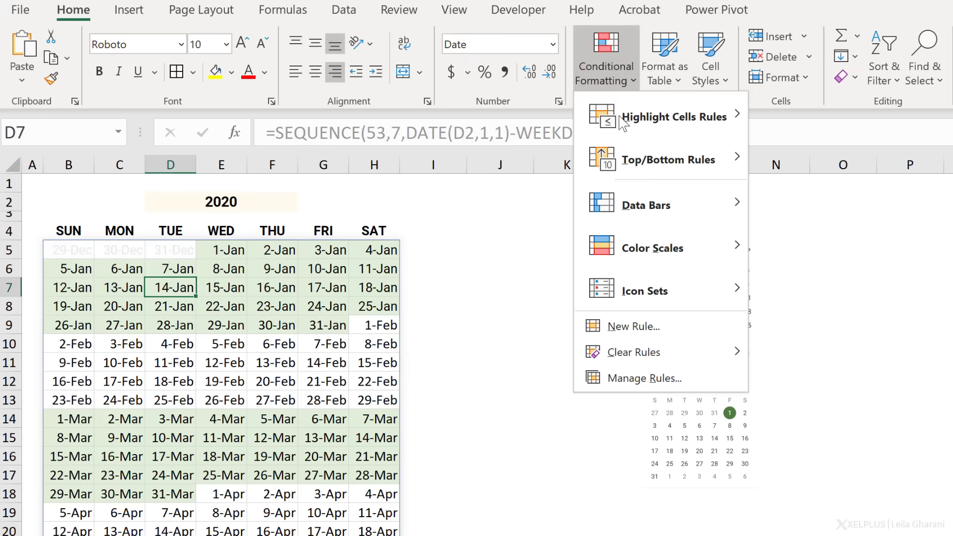
pyautogui.click(641, 379)
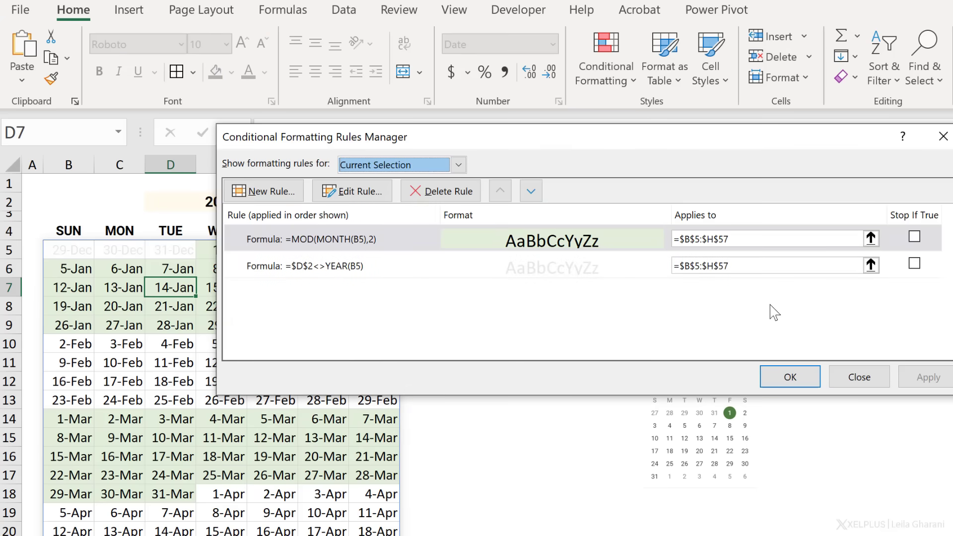
pyautogui.click(342, 268)
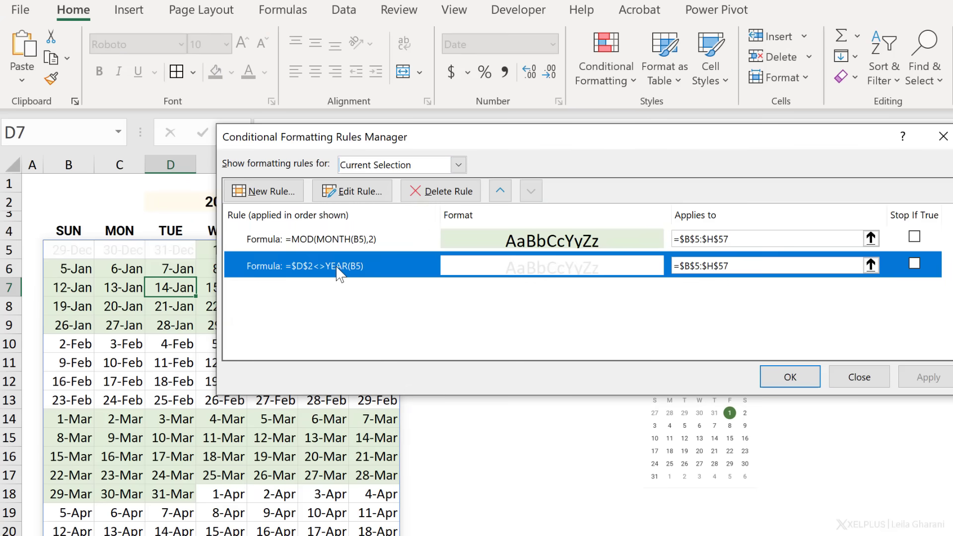
pyautogui.click(500, 191)
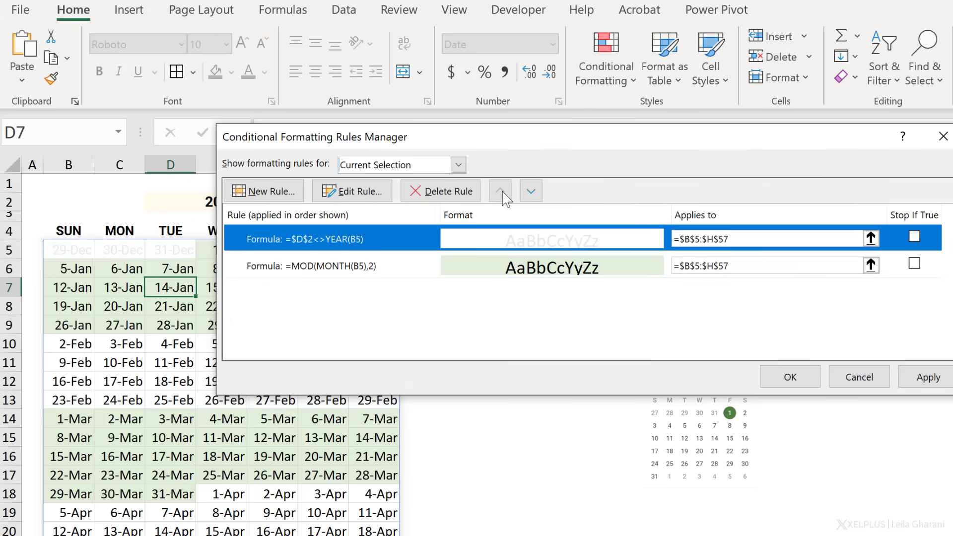
pyautogui.click(914, 237)
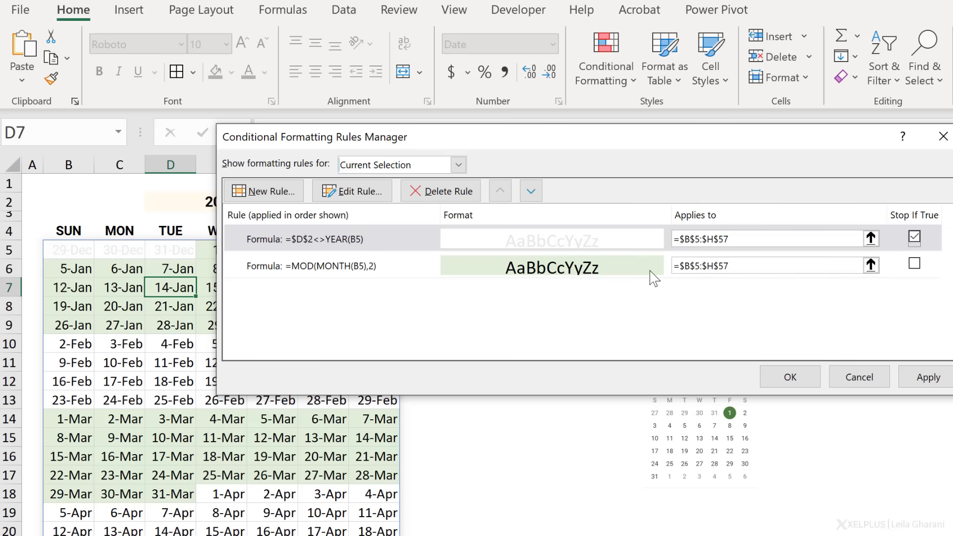
pyautogui.click(801, 369)
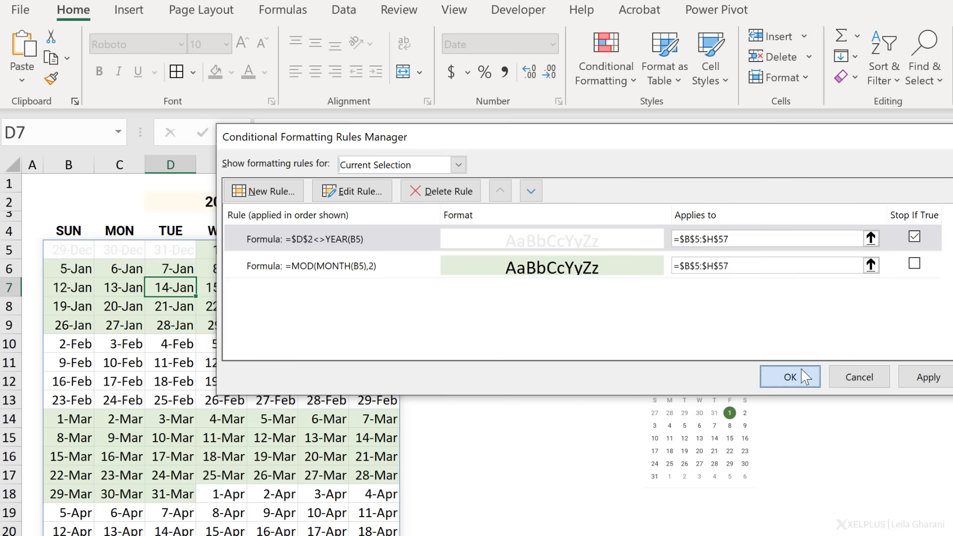
pyautogui.scroll(-11, 226, 337)
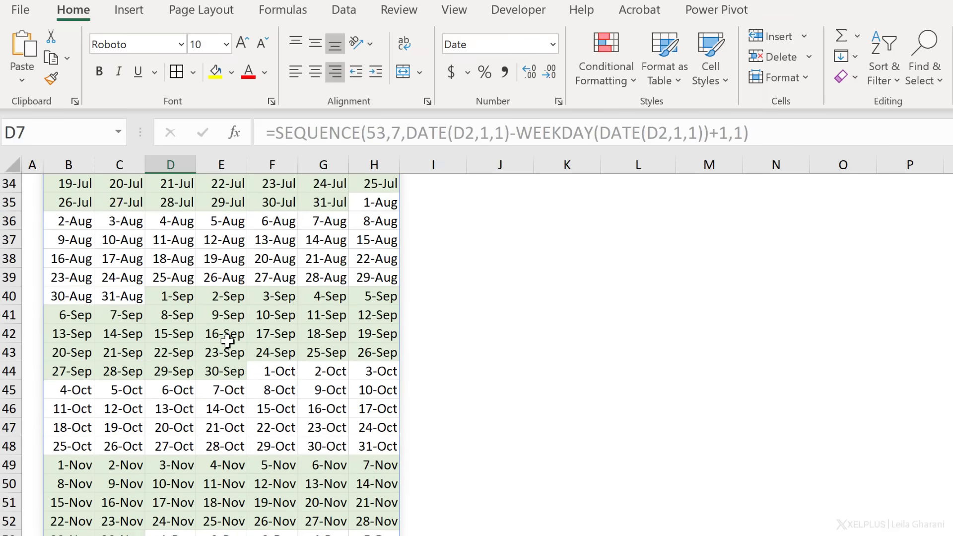
pyautogui.scroll(-5, 227, 340)
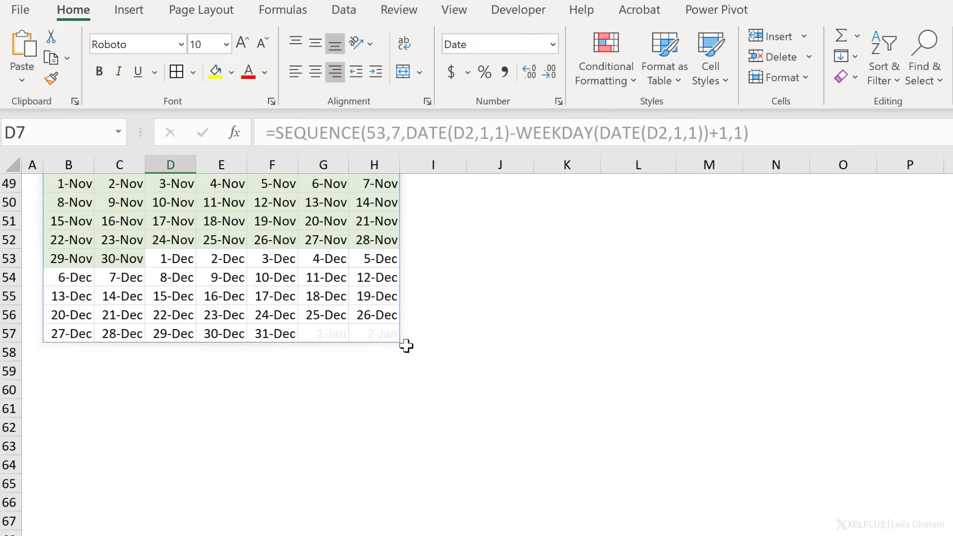
# - Set the calendar year in D2 to 2021
pyautogui.scroll(16, 406, 346)
pyautogui.click(234, 199)
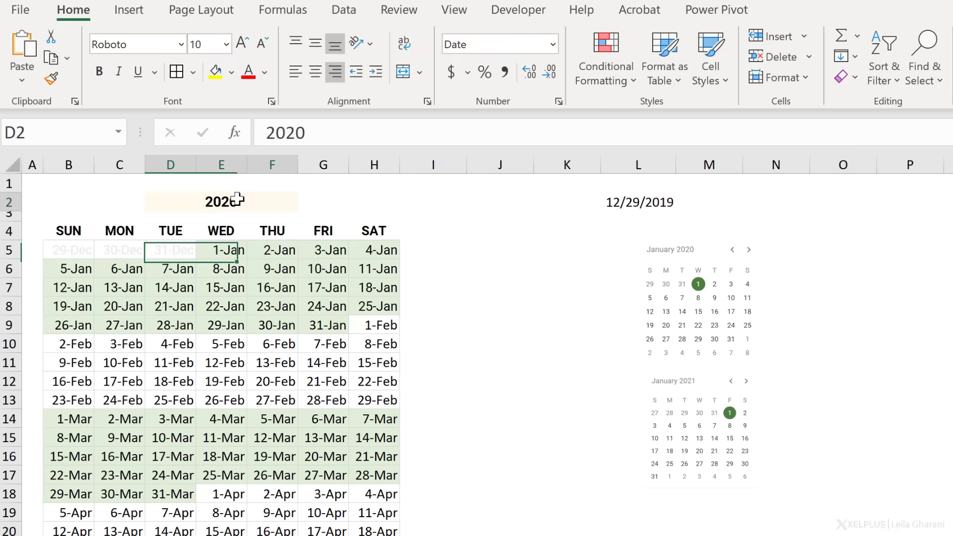
pyautogui.write('2021')
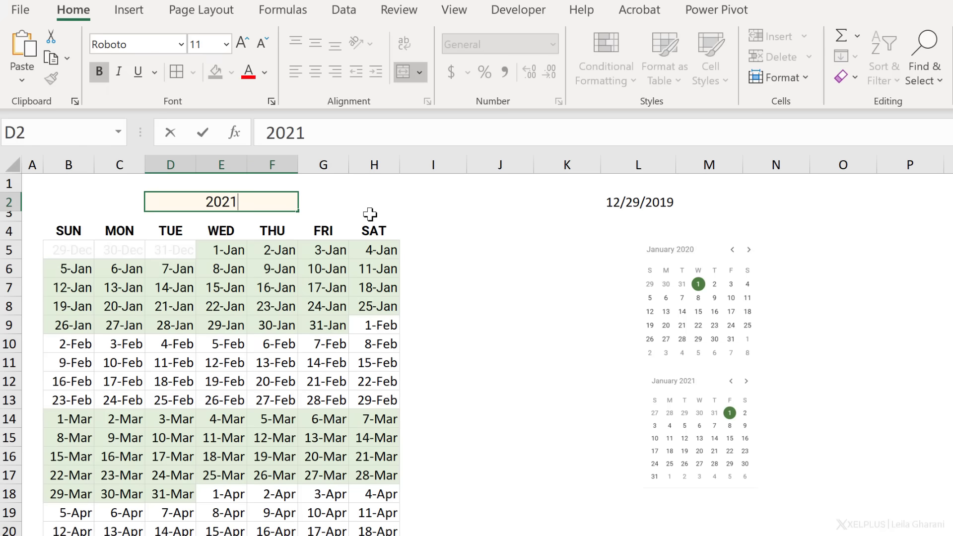
pyautogui.press('Return')
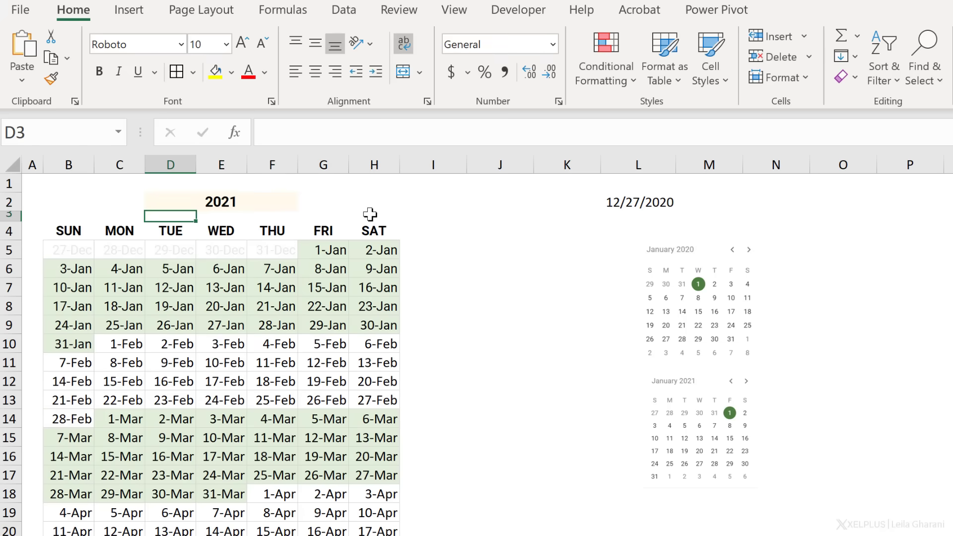
# - Check the 2021 calendar's first and last rows for correct dates and formatting, ending on cell B5
pyautogui.click(333, 250)
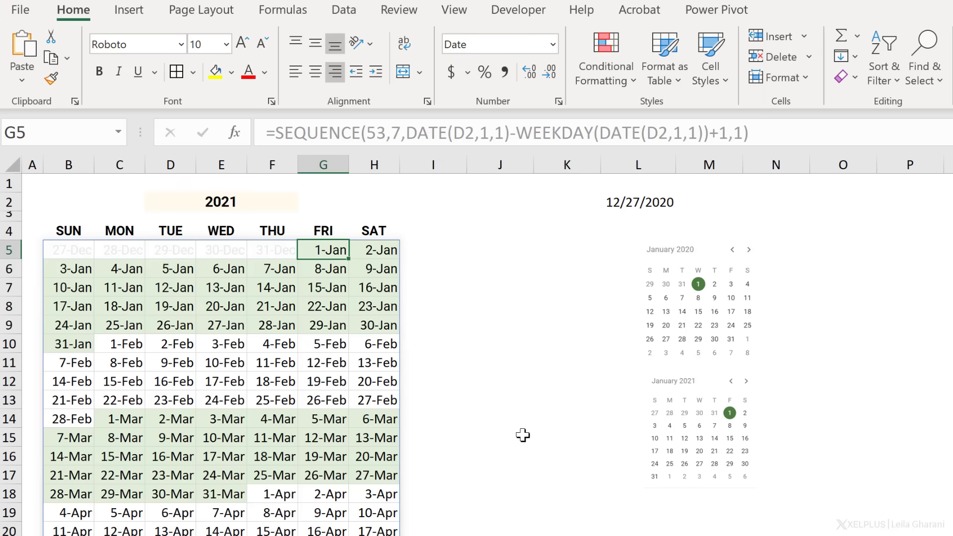
pyautogui.scroll(-1, 346, 419)
pyautogui.scroll(-15, 346, 418)
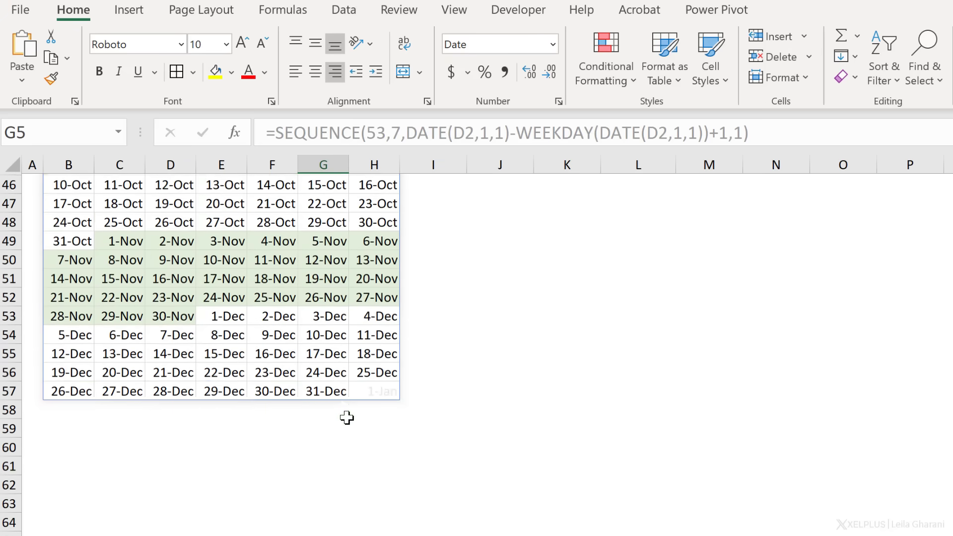
pyautogui.scroll(15, 346, 418)
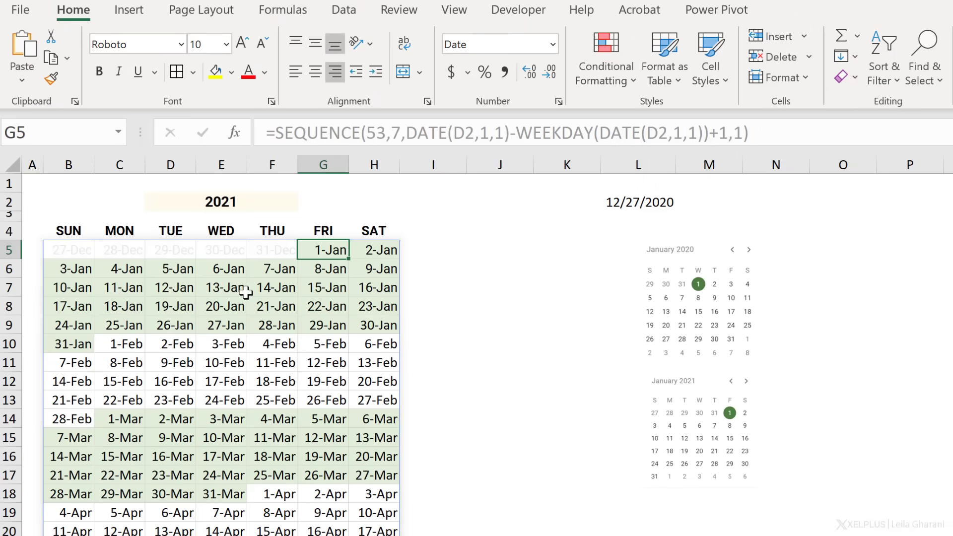
pyautogui.hotkey('ctrl', 'Left')
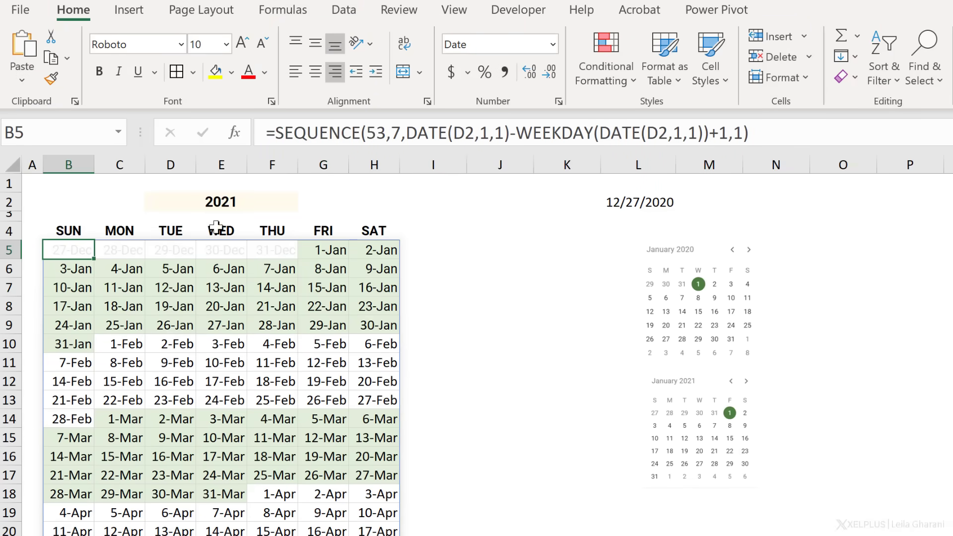